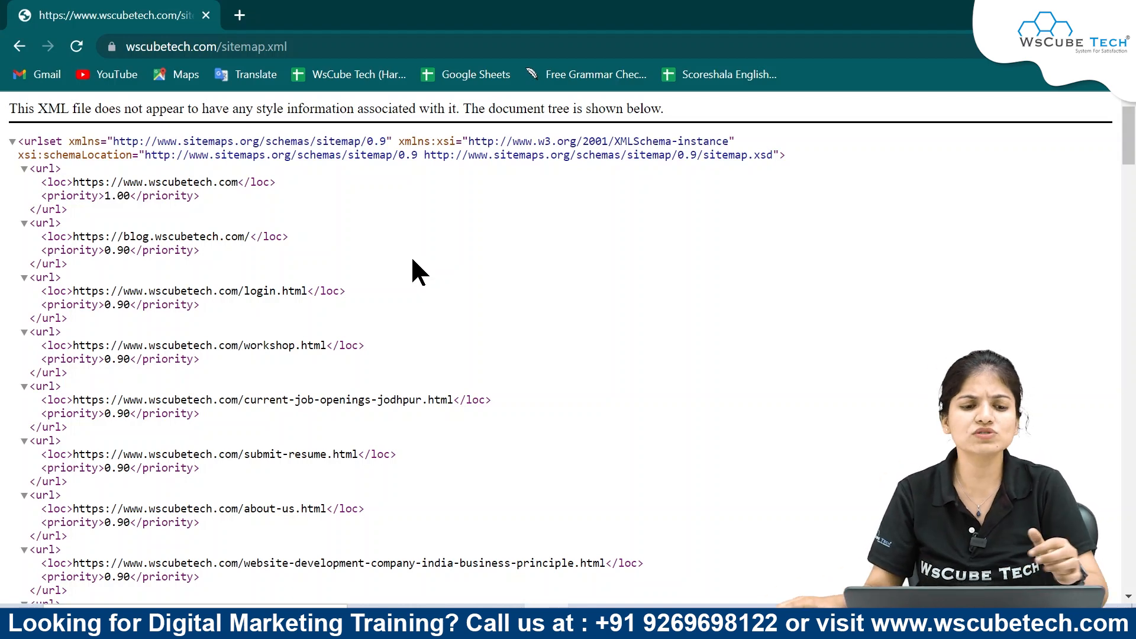
# Step: Search Google for sitemap.xml and open the XML Sitemaps Generator result at xml-sitemaps.com
pyautogui.click(278, 46)
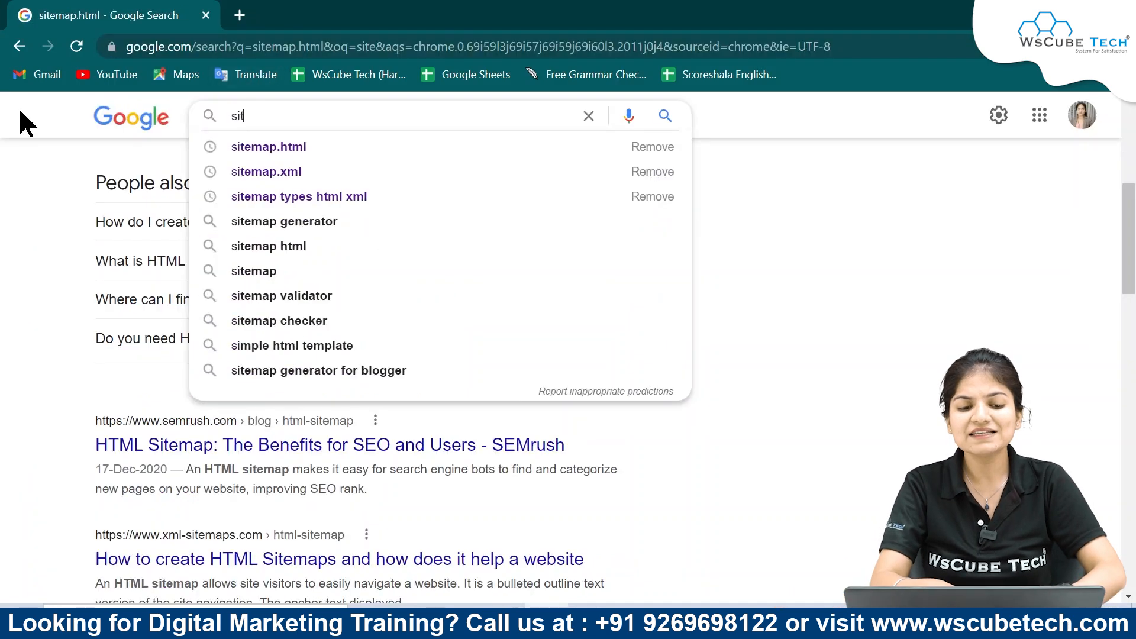
pyautogui.write('e')
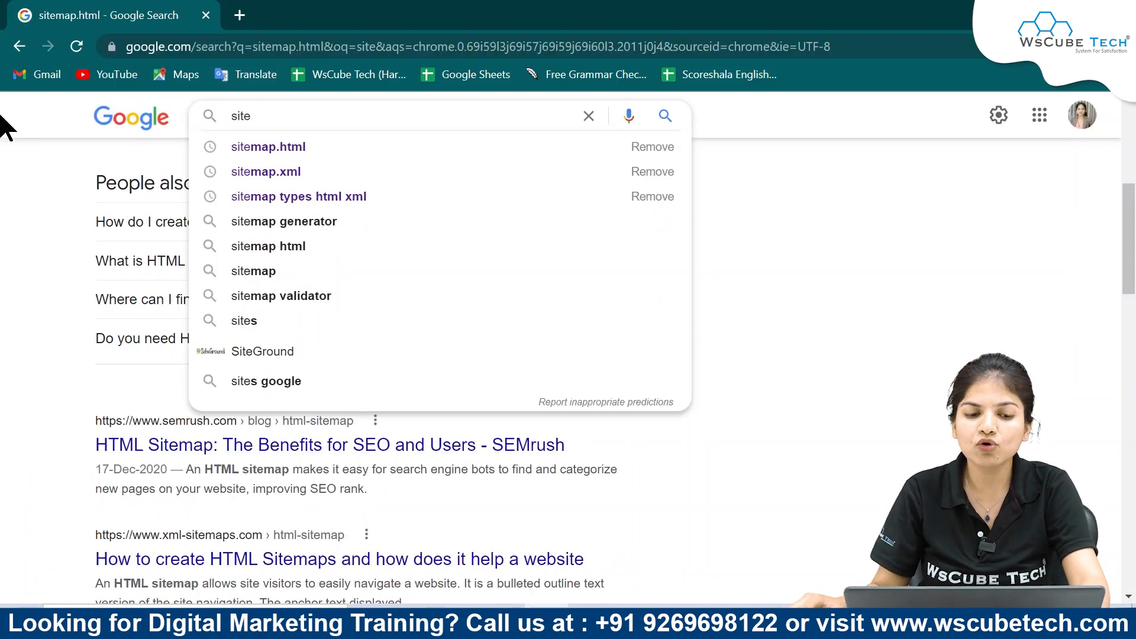
pyautogui.click(291, 176)
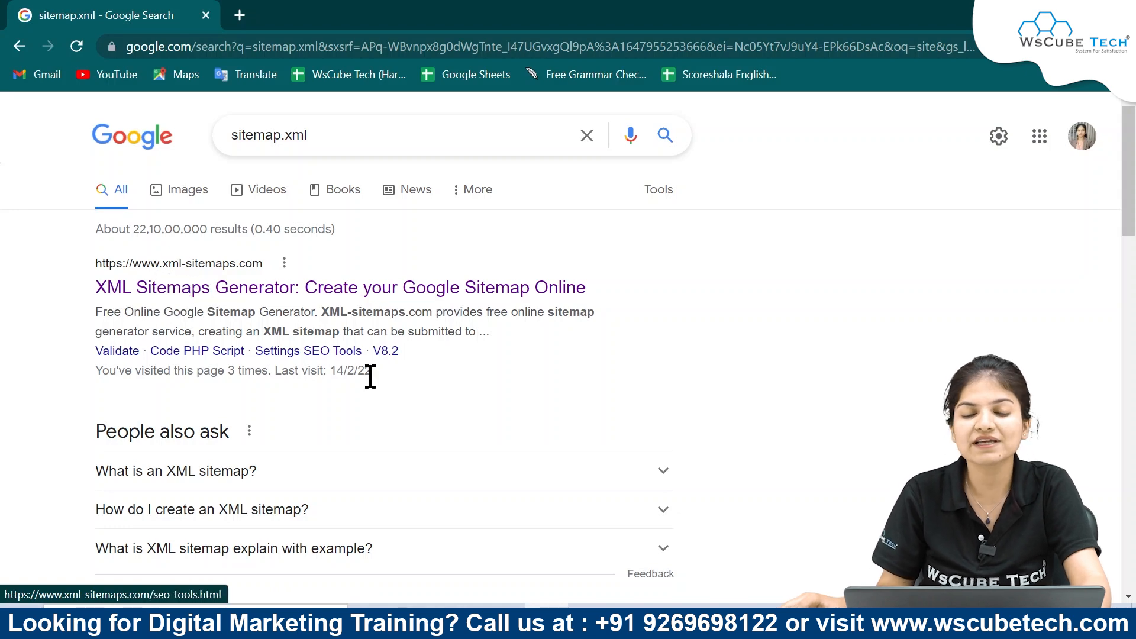
pyautogui.click(301, 287)
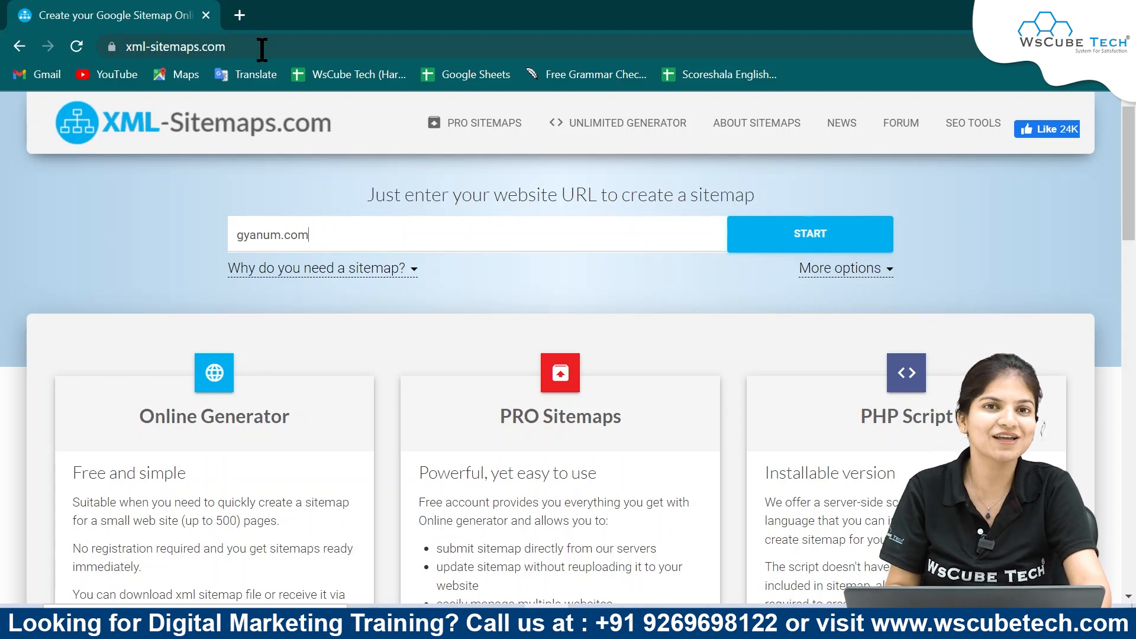
# Step: Clear gyanum.com from the website URL field of the sitemap generator
pyautogui.moveTo(325, 234); pyautogui.dragTo(137, 231)
pyautogui.press('BackSpace')
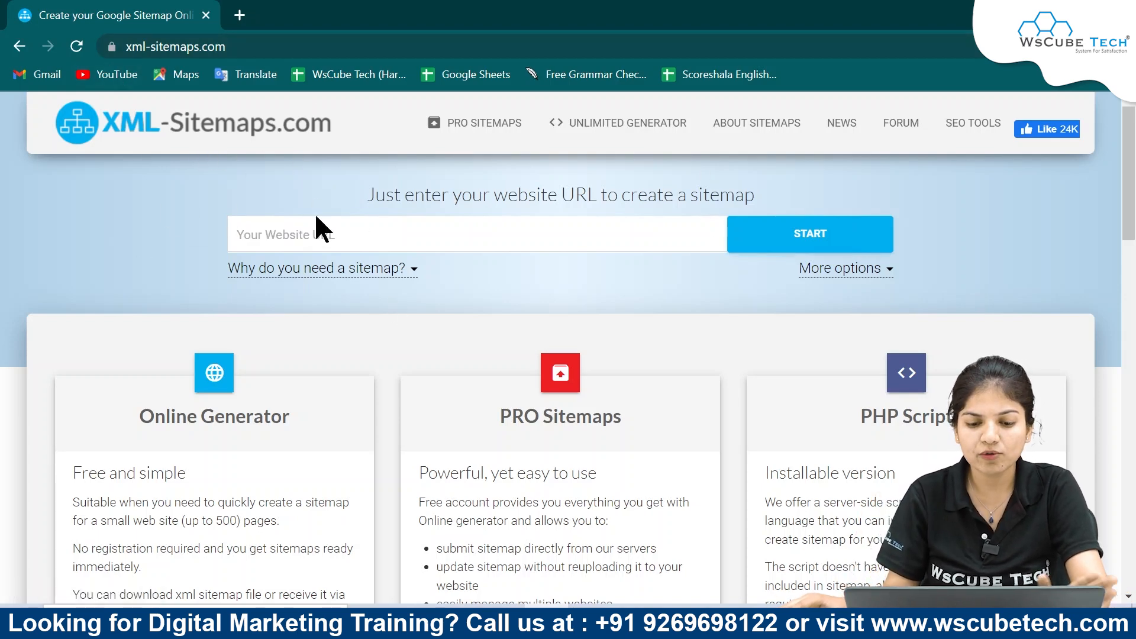
pyautogui.scroll(-3, 734, 432)
pyautogui.scroll(3, 733, 432)
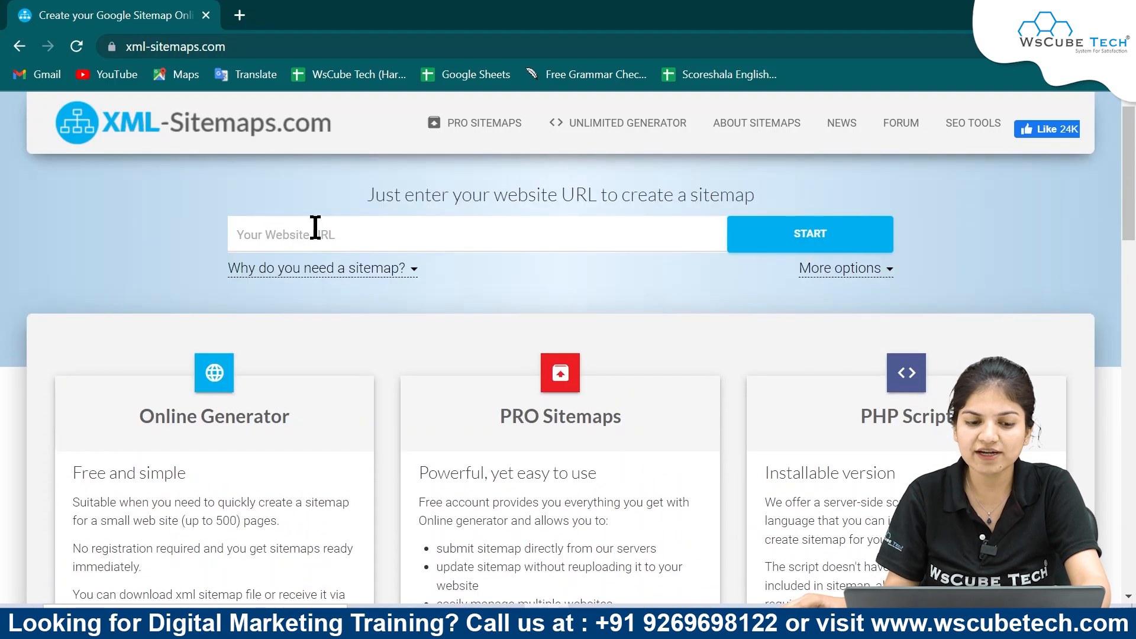
pyautogui.press('Return')
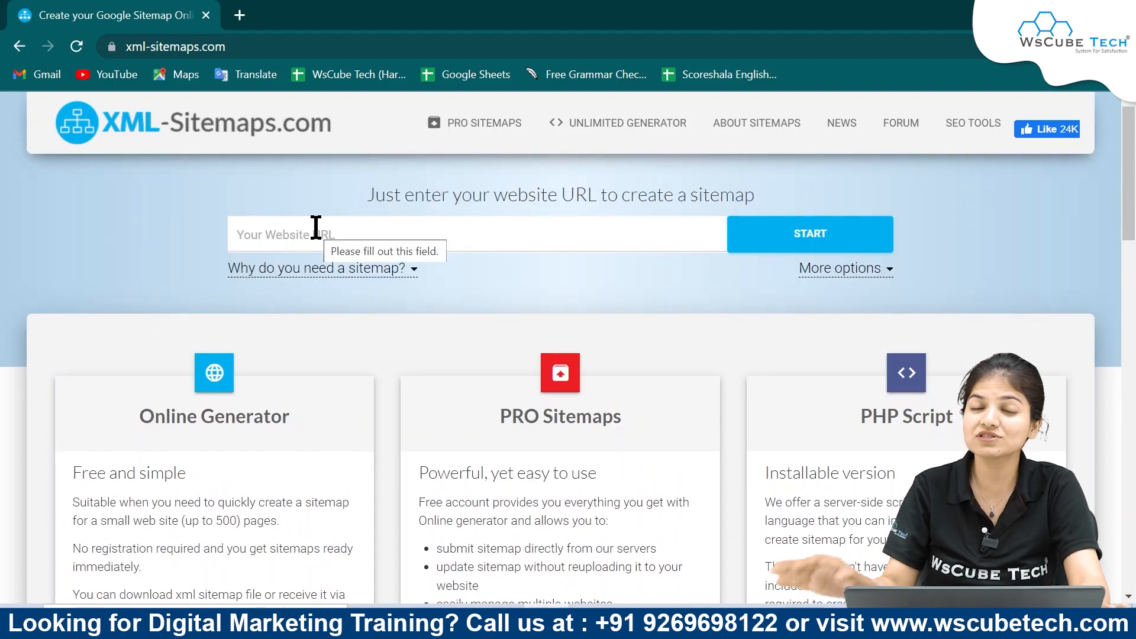
# Step: Open wscubetech.com in a new tab and copy its full web address
pyautogui.click(239, 16)
pyautogui.write('ws')
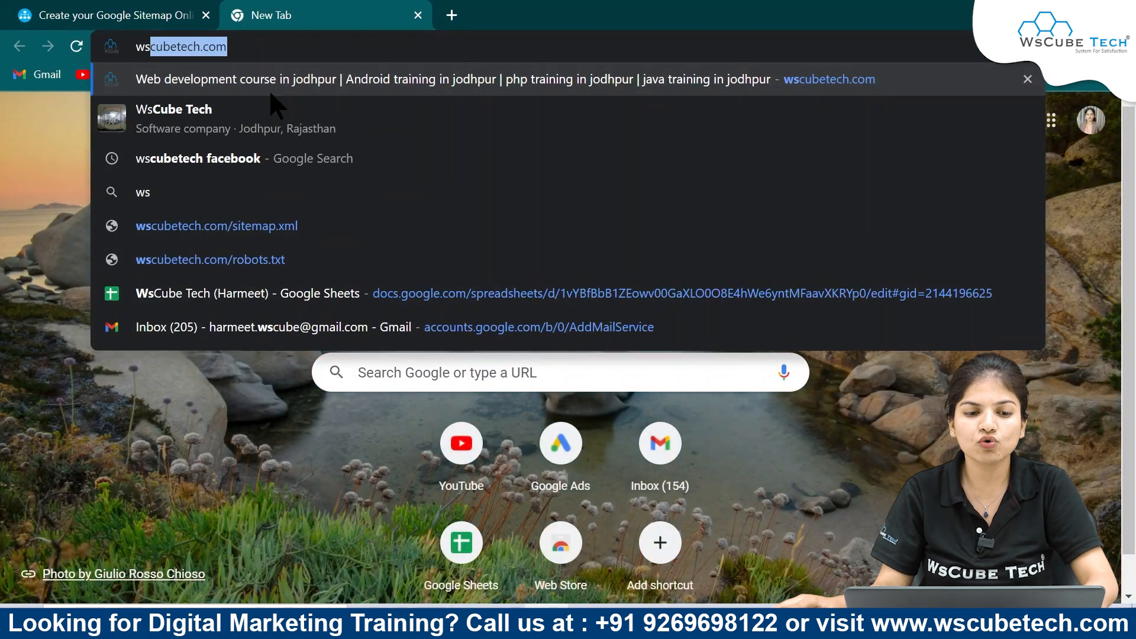
pyautogui.click(268, 85)
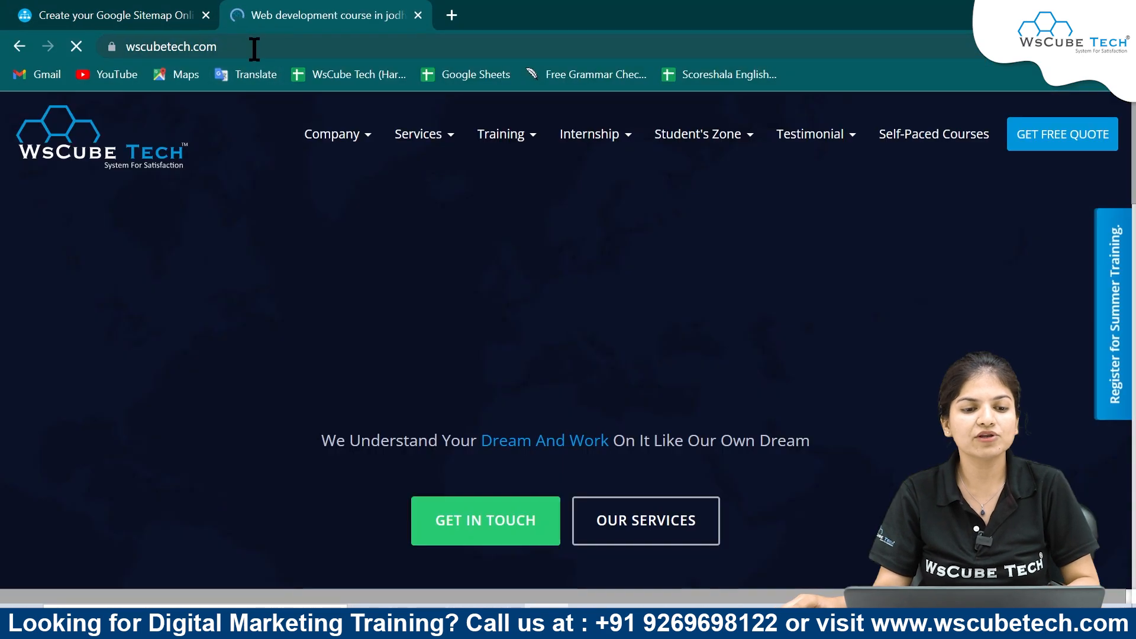
pyautogui.click(254, 47)
pyautogui.hotkey('ctrl', 'c')
pyautogui.click(165, 18)
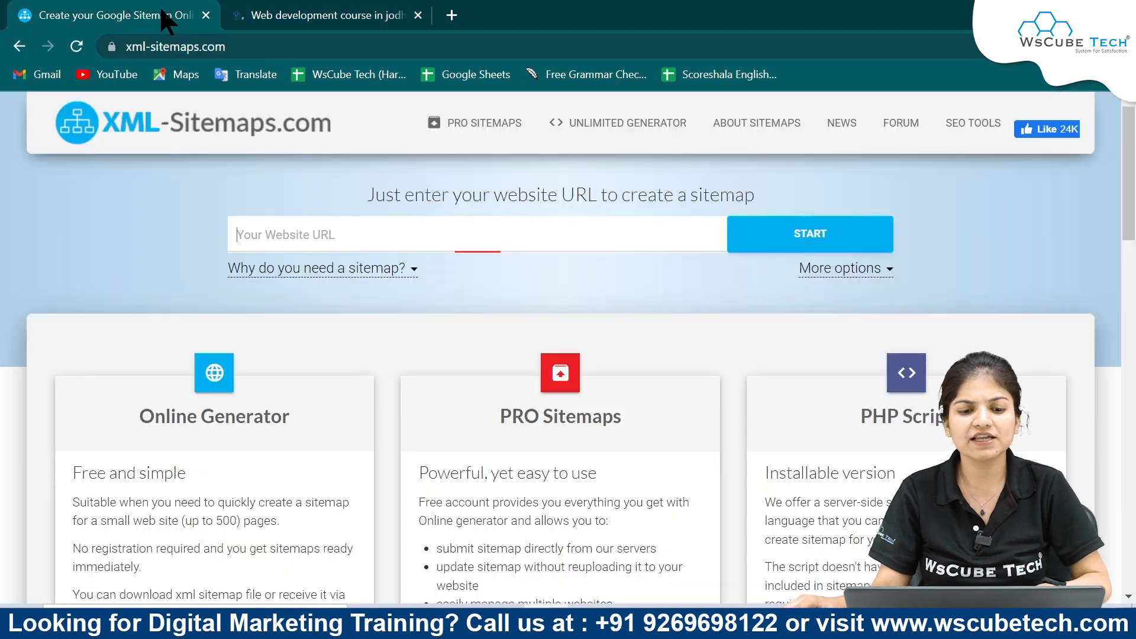
pyautogui.hotkey('ctrl', 'v')
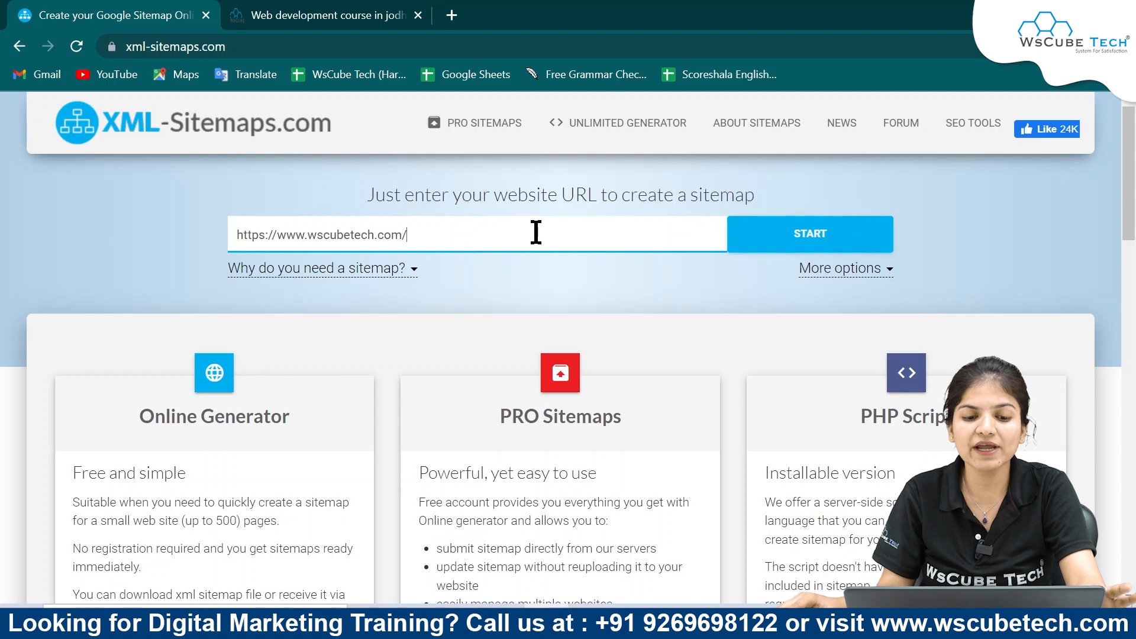
pyautogui.press('BackSpace')
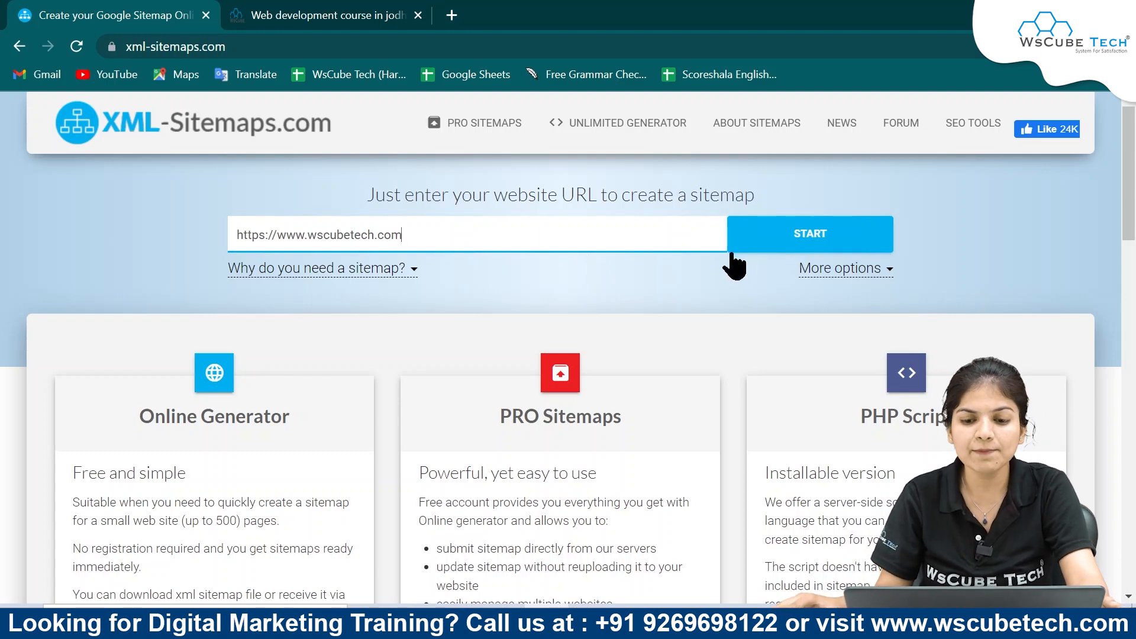
pyautogui.click(746, 239)
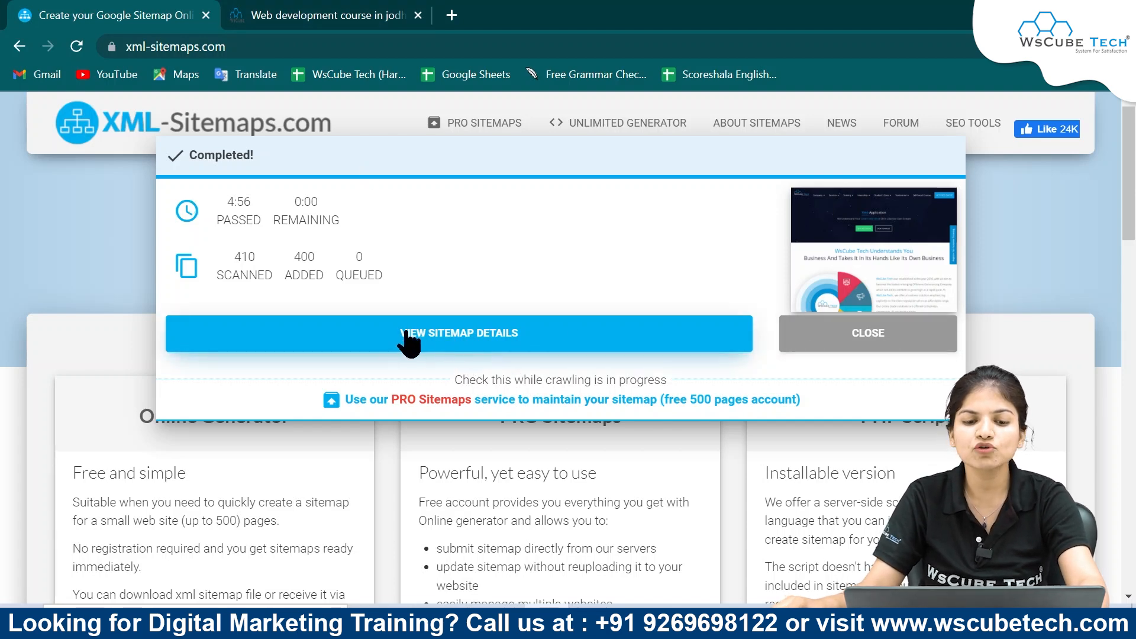
# Step: Open the generated sitemap's details, look over the sitemap preview and download the XML sitemap file
pyautogui.click(461, 341)
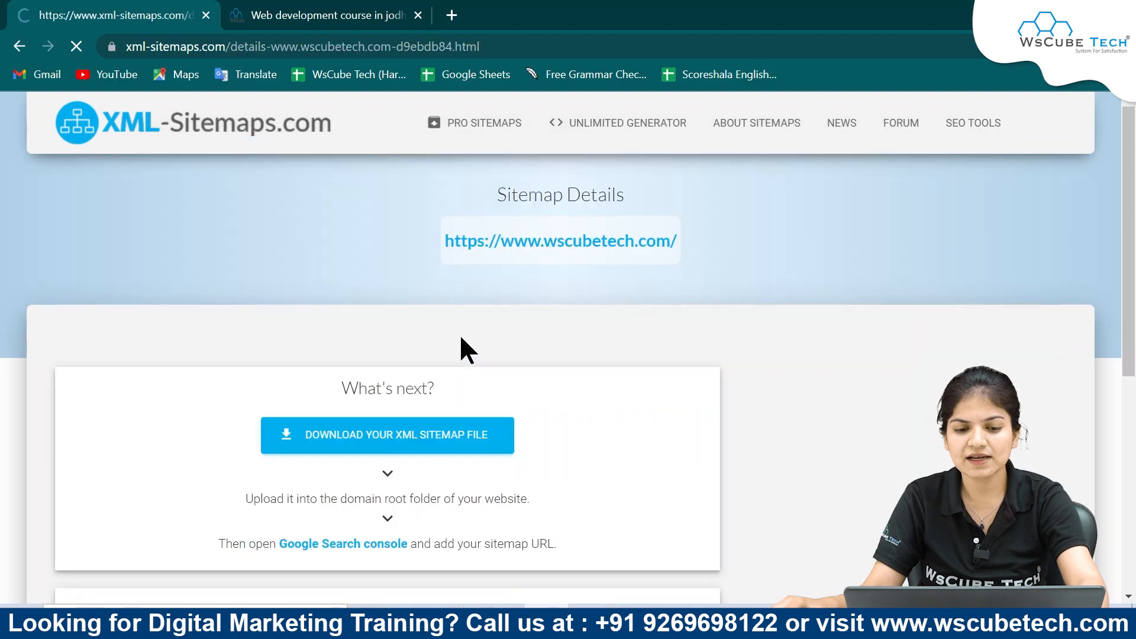
pyautogui.scroll(-6, 600, 428)
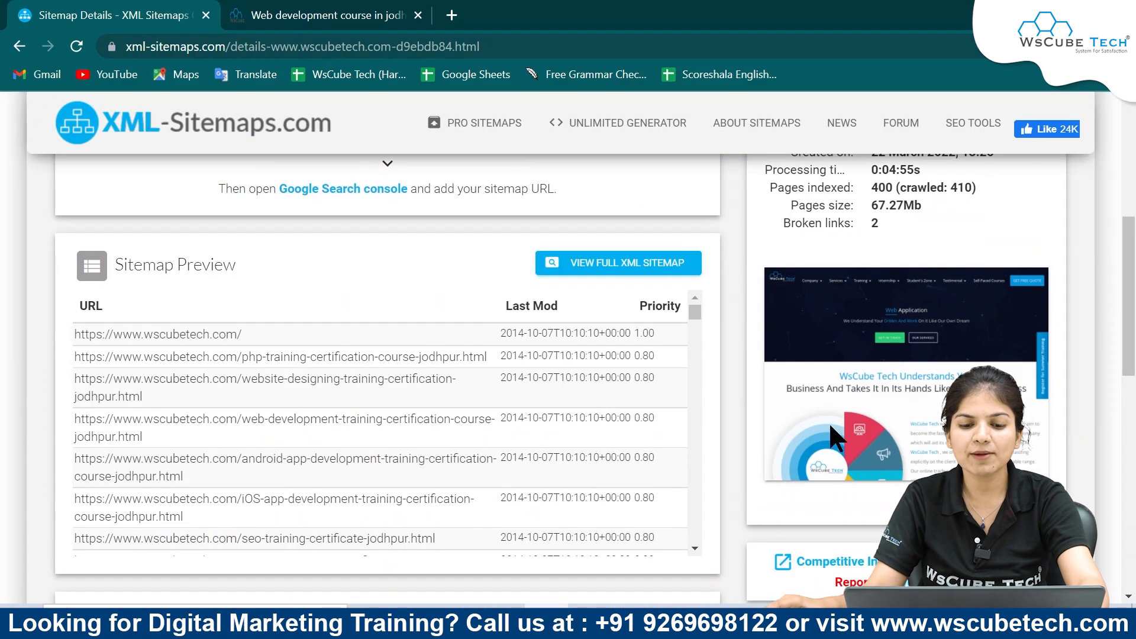
pyautogui.scroll(-1, 650, 385)
pyautogui.scroll(1, 657, 355)
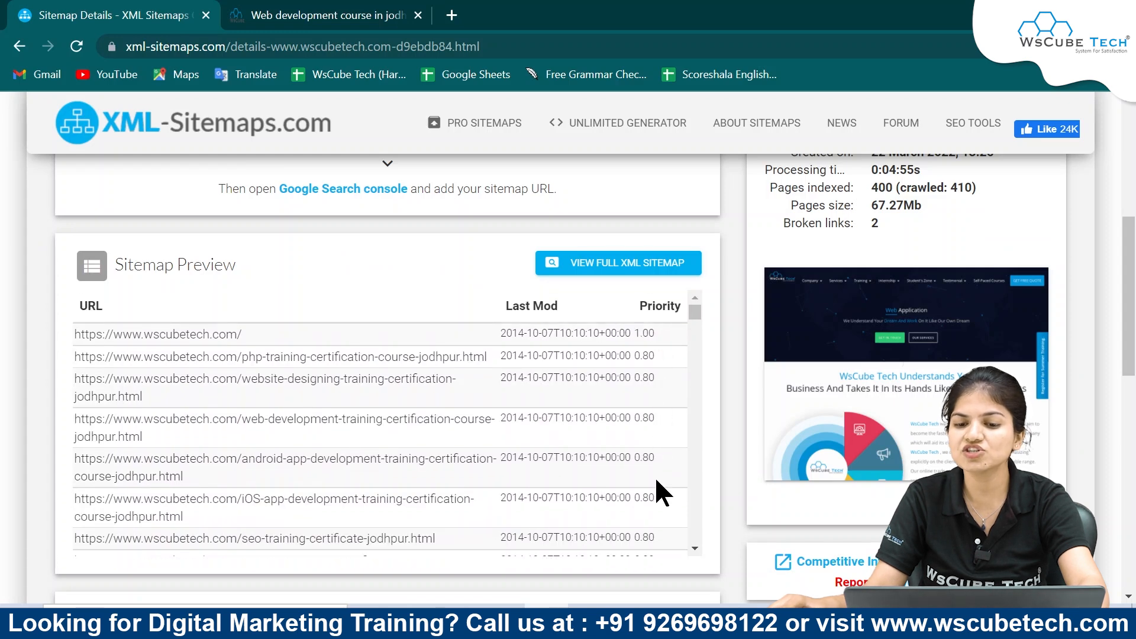
pyautogui.scroll(3, 843, 293)
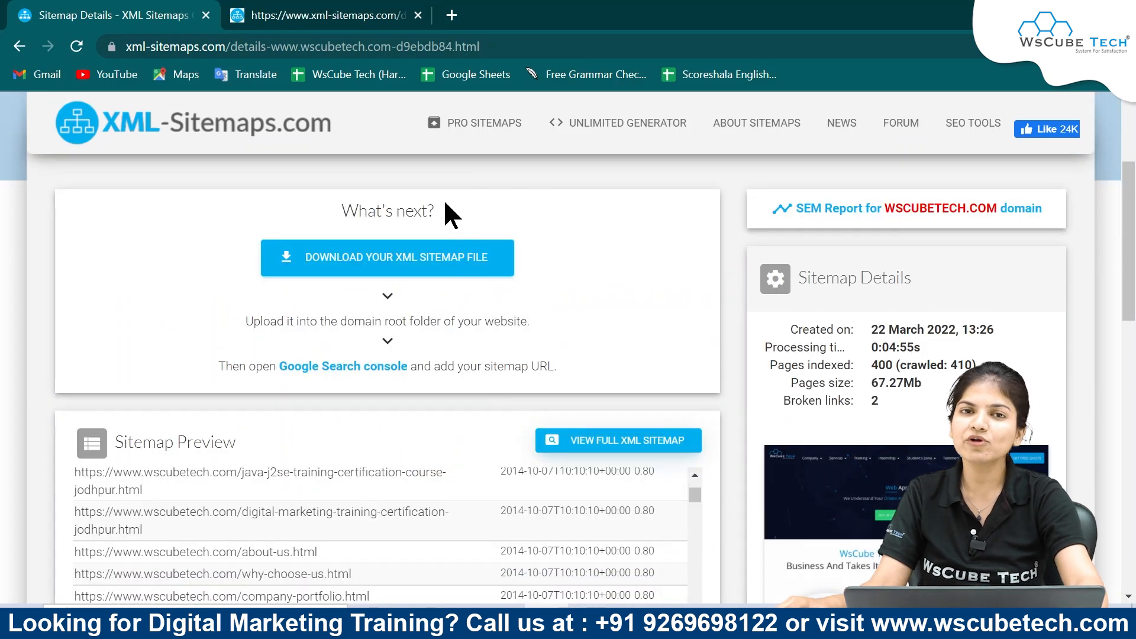
pyautogui.click(363, 260)
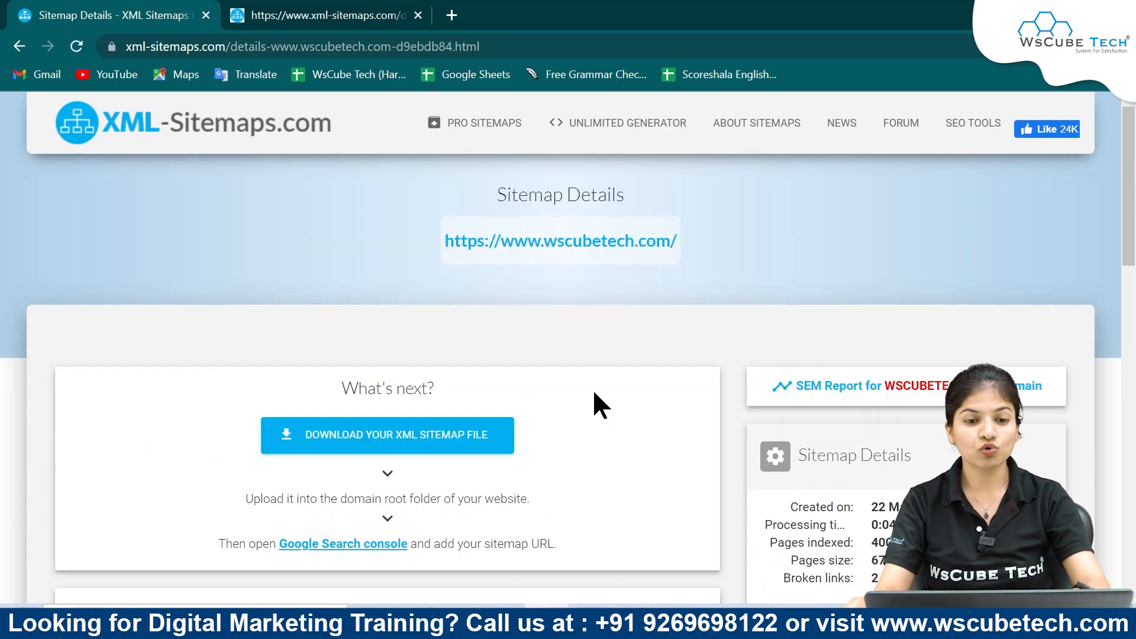
# Step: Open the cPanel main page for gyanum.com in a new tab
pyautogui.click(452, 15)
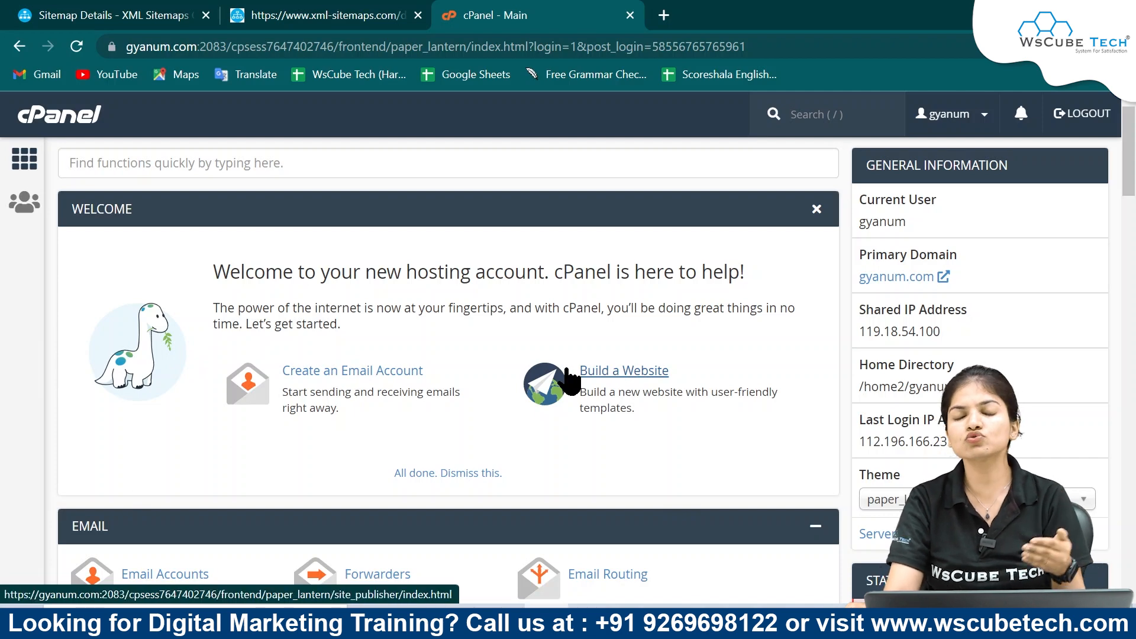
pyautogui.scroll(-5, 497, 331)
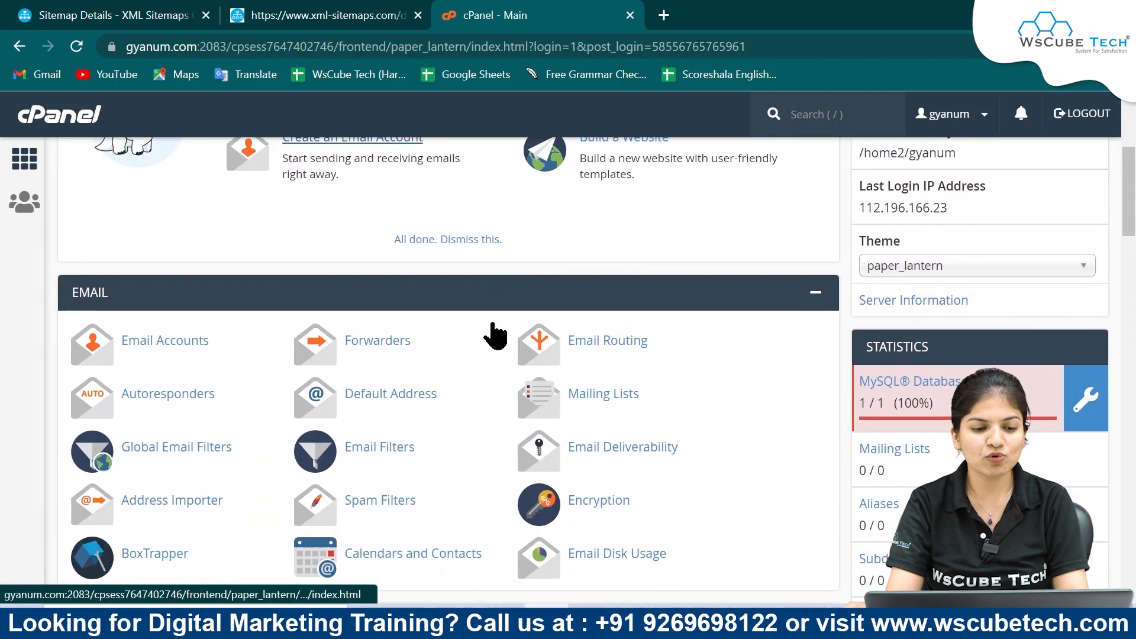
pyautogui.scroll(-6, 380, 304)
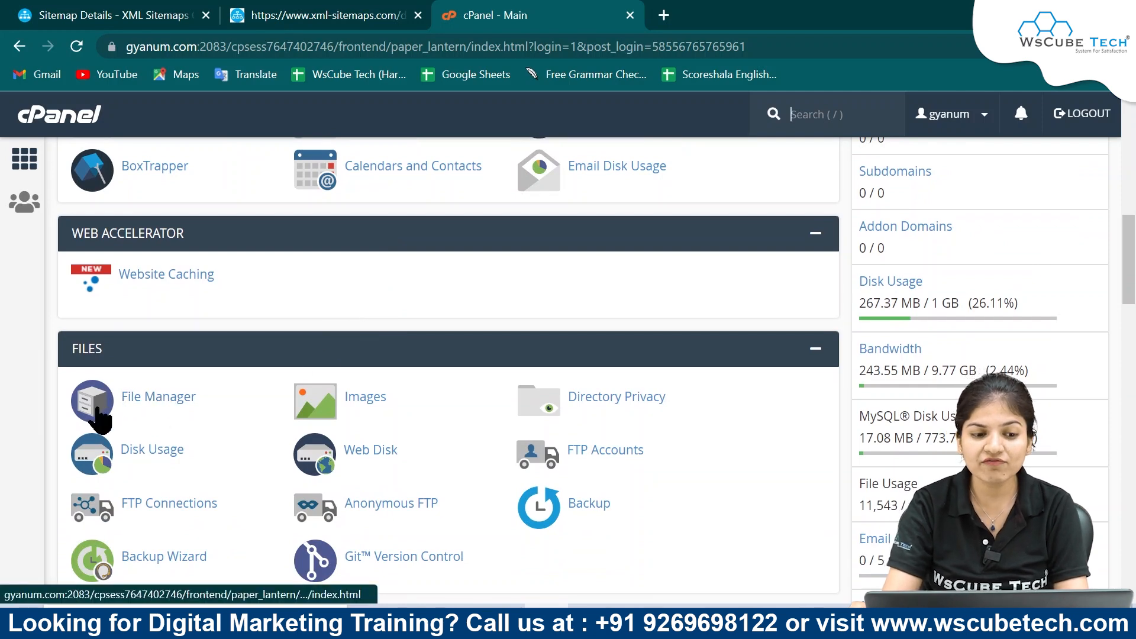
pyautogui.click(128, 405)
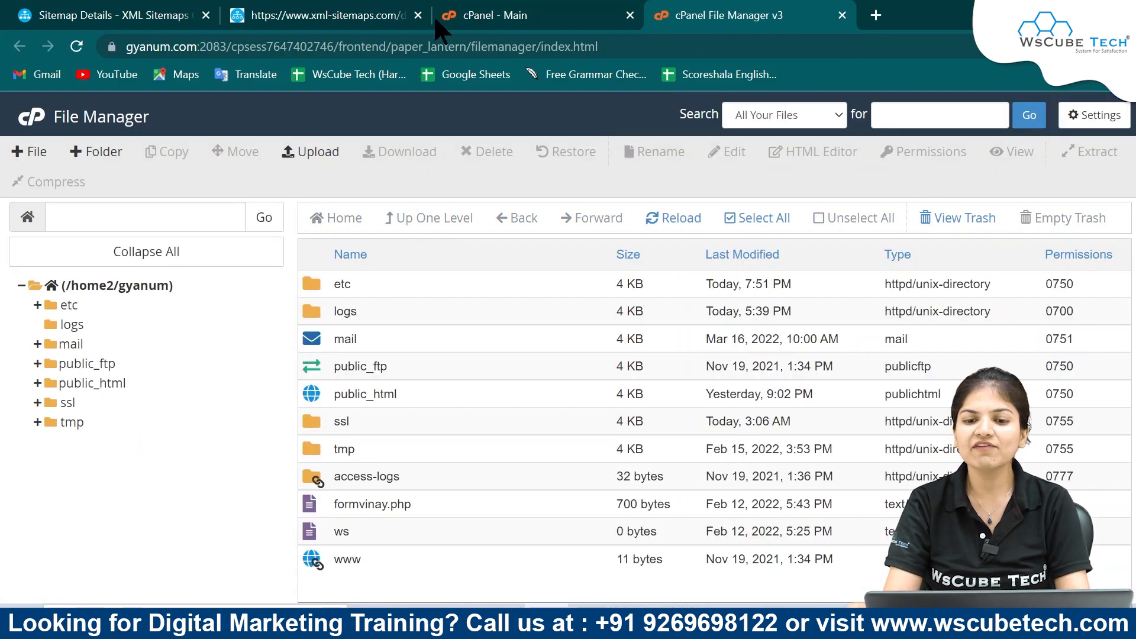
pyautogui.click(314, 387)
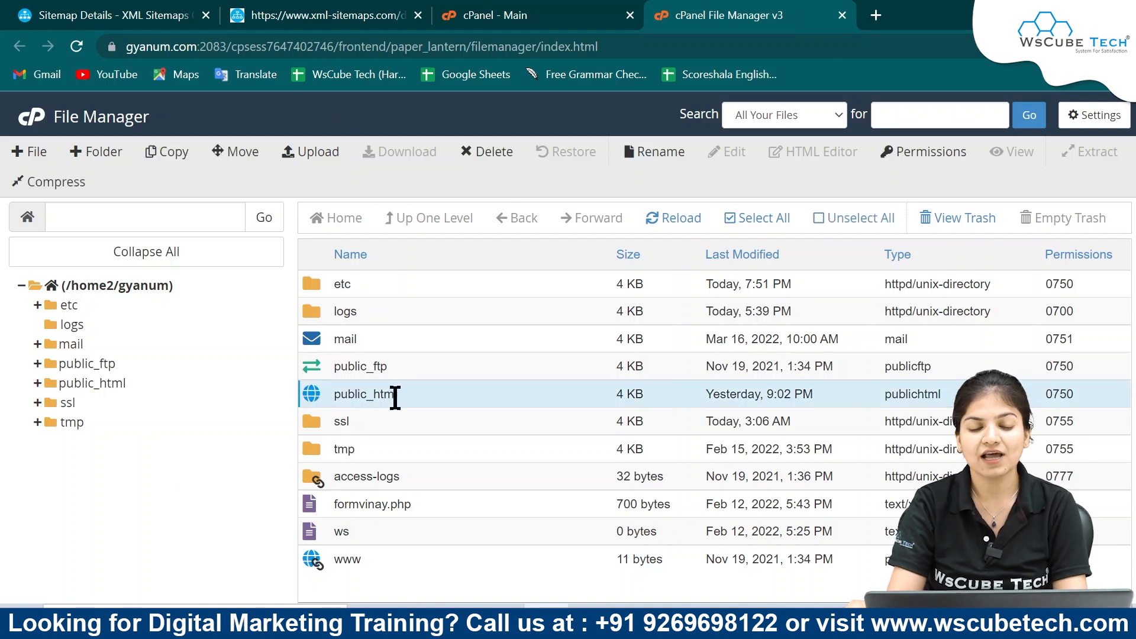
pyautogui.doubleClick(327, 393)
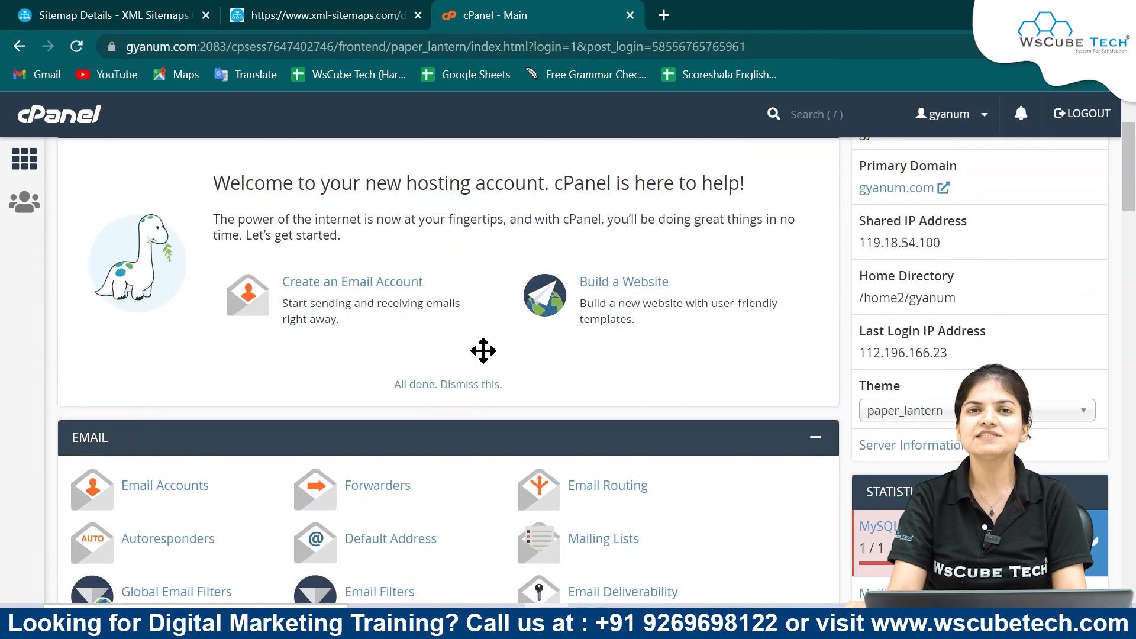
# Step: Open the File Manager from cPanel, enter the public_html folder and look through its files
pyautogui.scroll(-9, 483, 351)
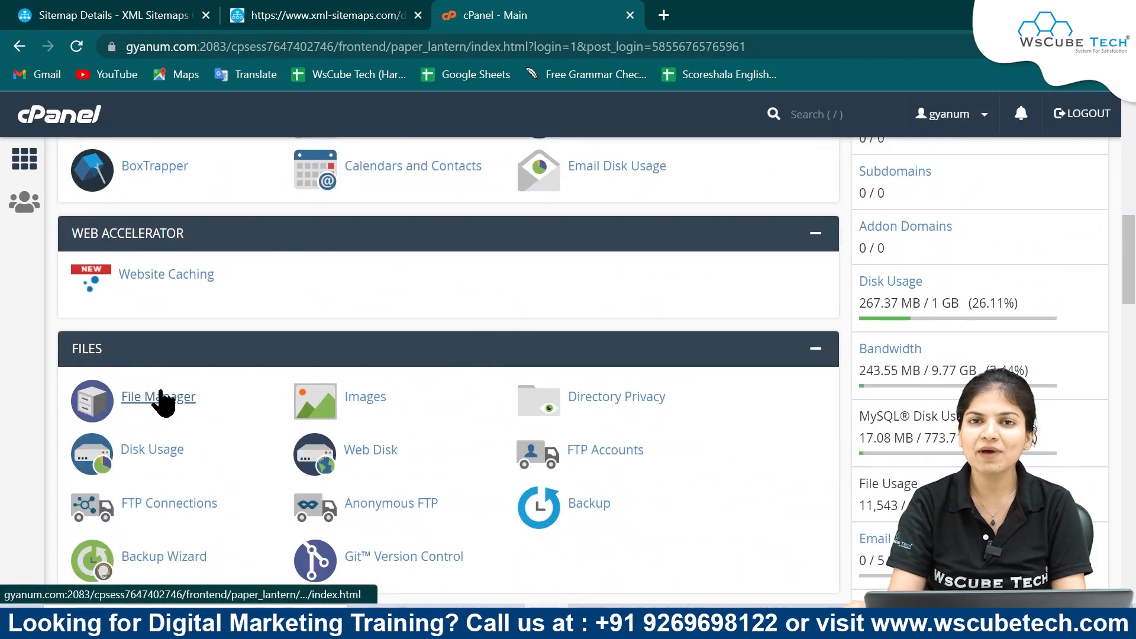
pyautogui.click(161, 395)
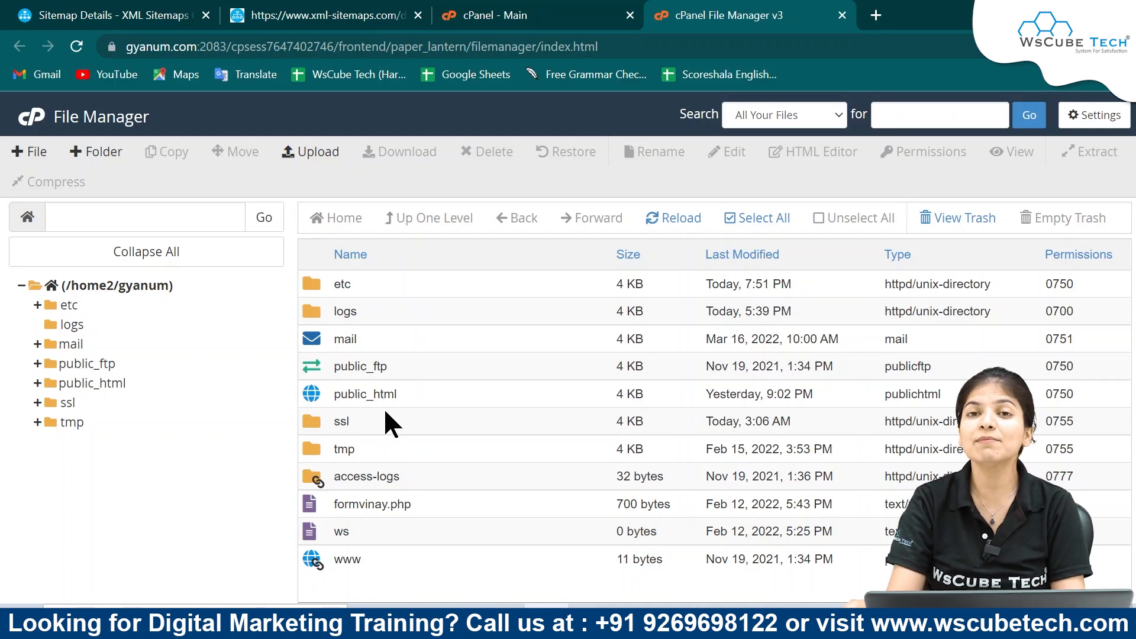
pyautogui.click(307, 393)
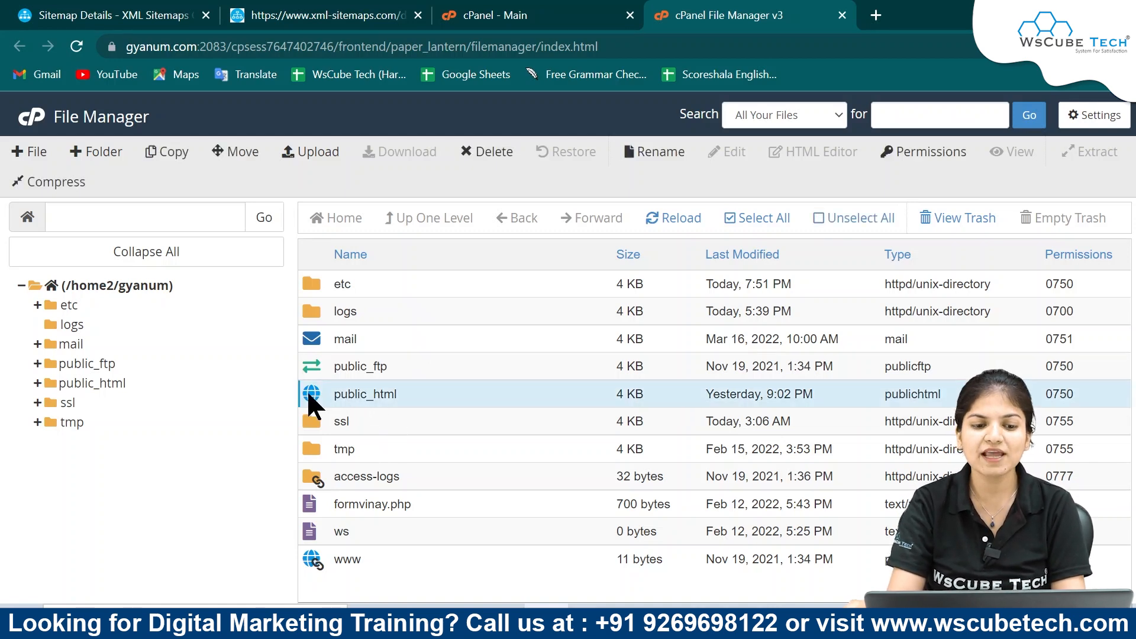
pyautogui.doubleClick(307, 394)
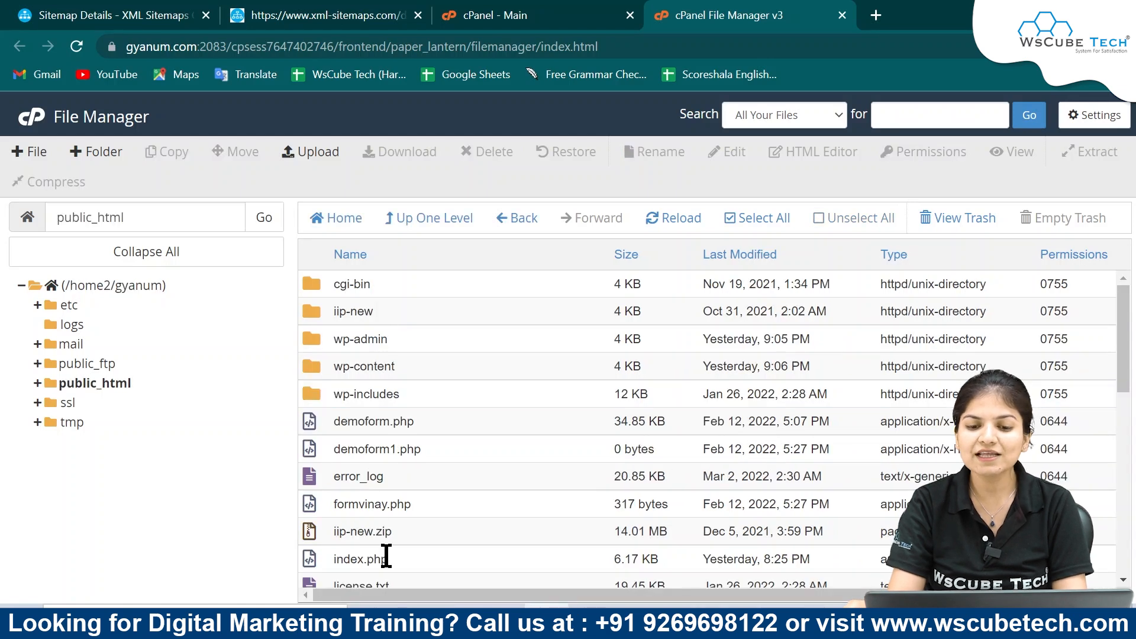
pyautogui.scroll(-8, 441, 414)
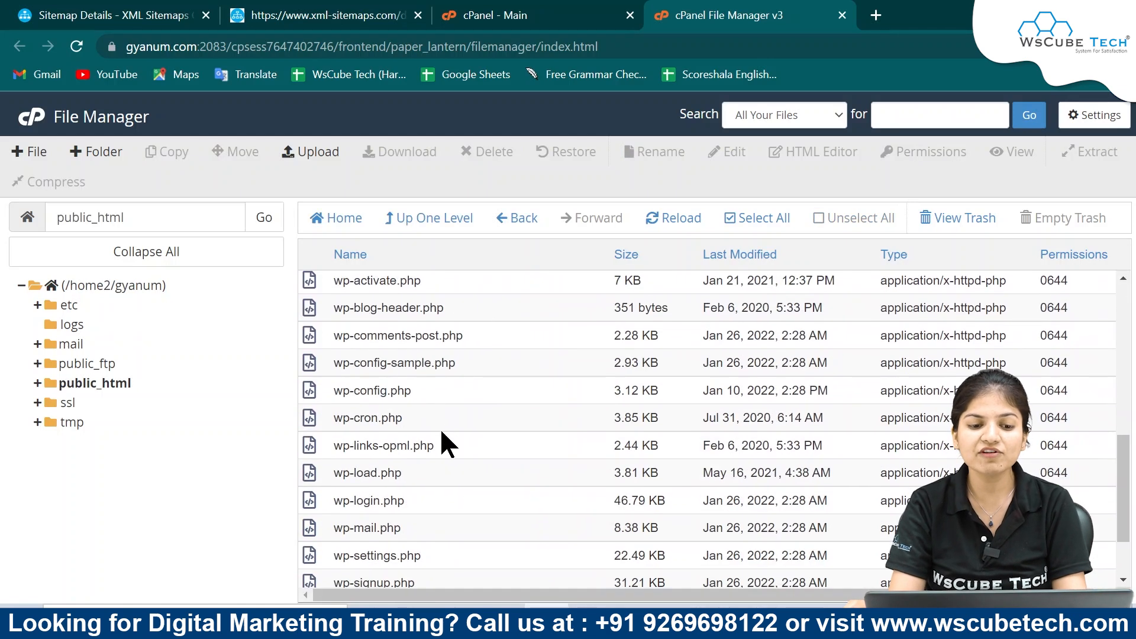
pyautogui.scroll(8, 446, 441)
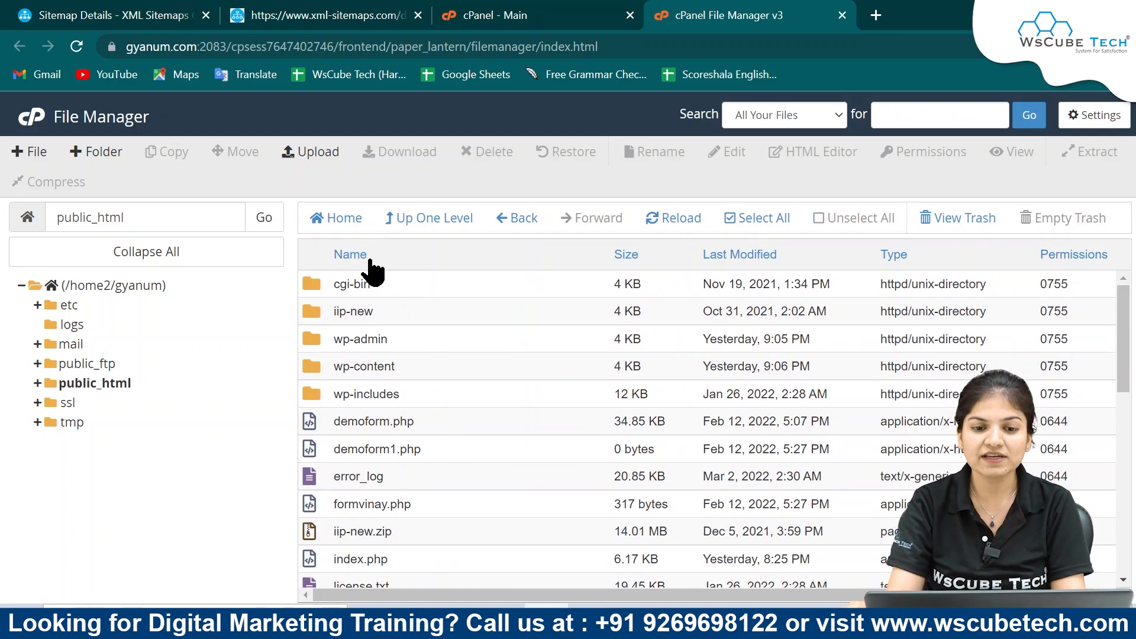
# Step: Upload sitemap (2).xml from the Downloads folder into the public_html folder
pyautogui.click(356, 448)
pyautogui.click(312, 152)
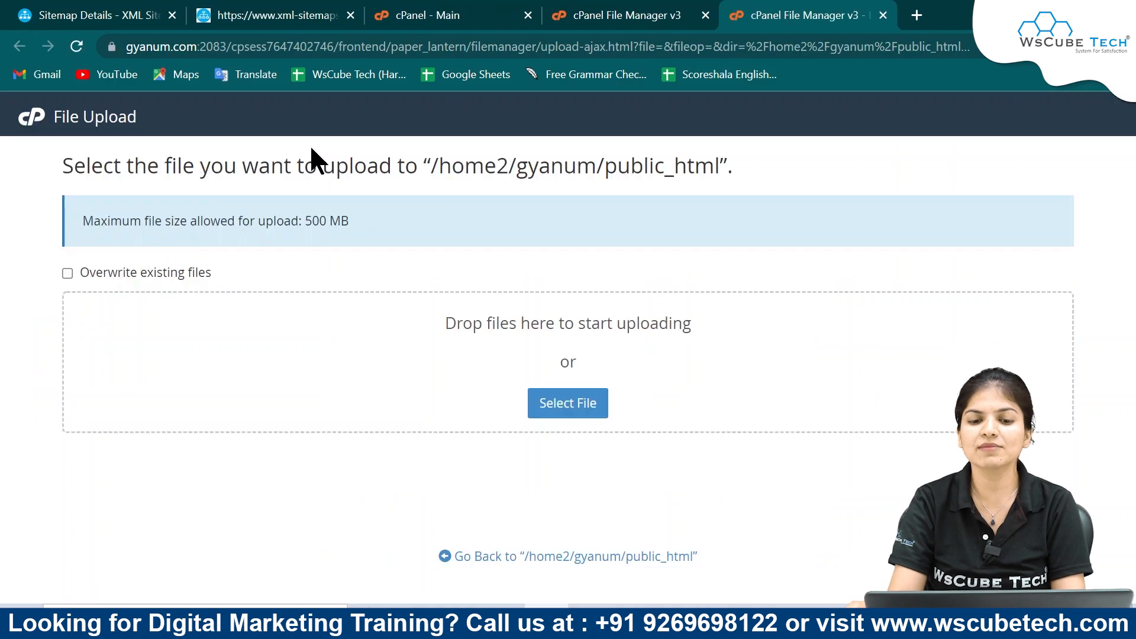
pyautogui.click(568, 407)
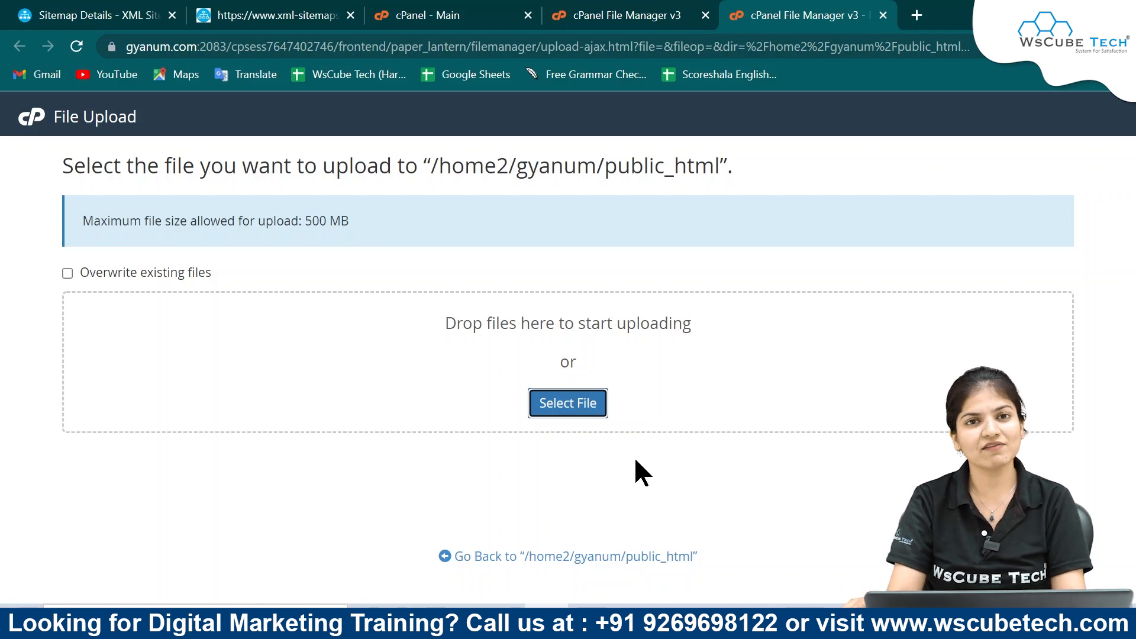
pyautogui.click(577, 407)
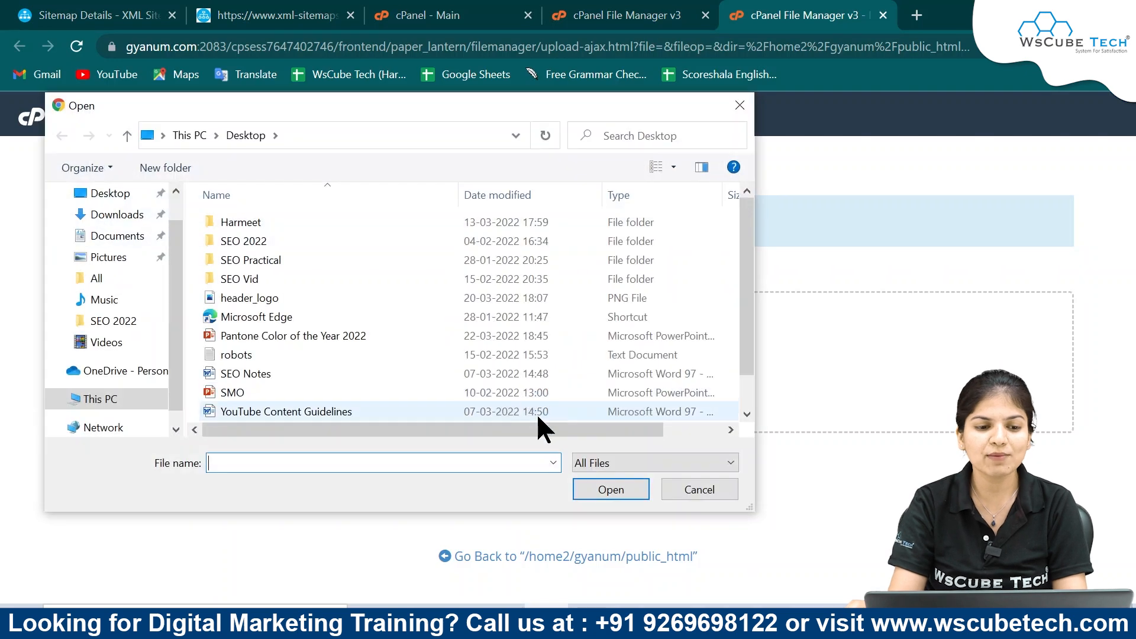
pyautogui.click(112, 217)
pyautogui.click(233, 243)
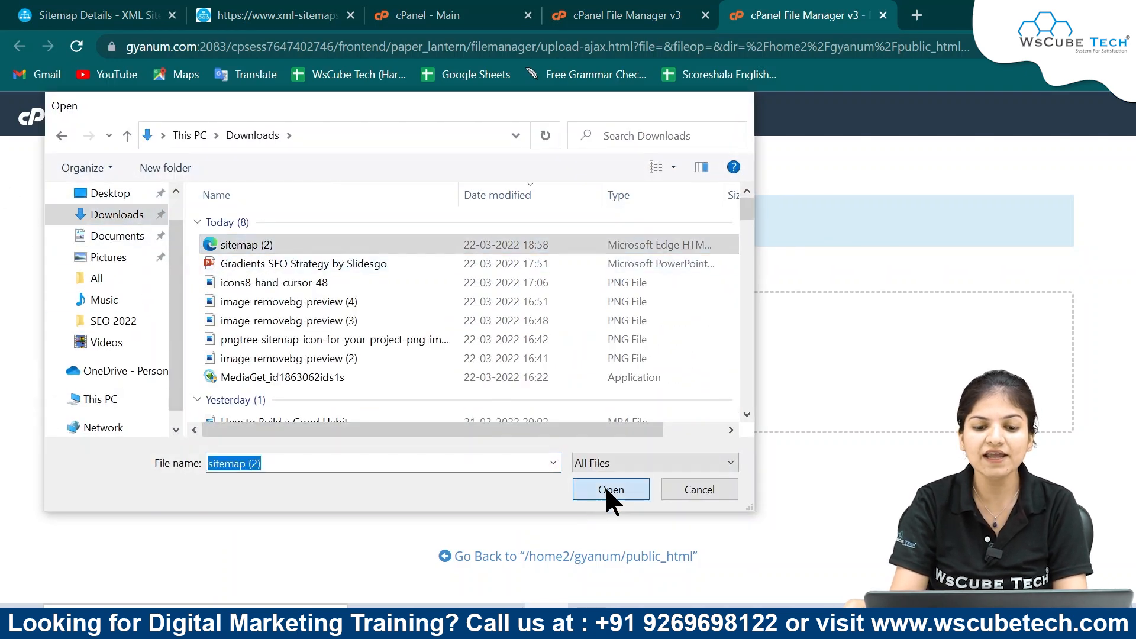
pyautogui.click(603, 487)
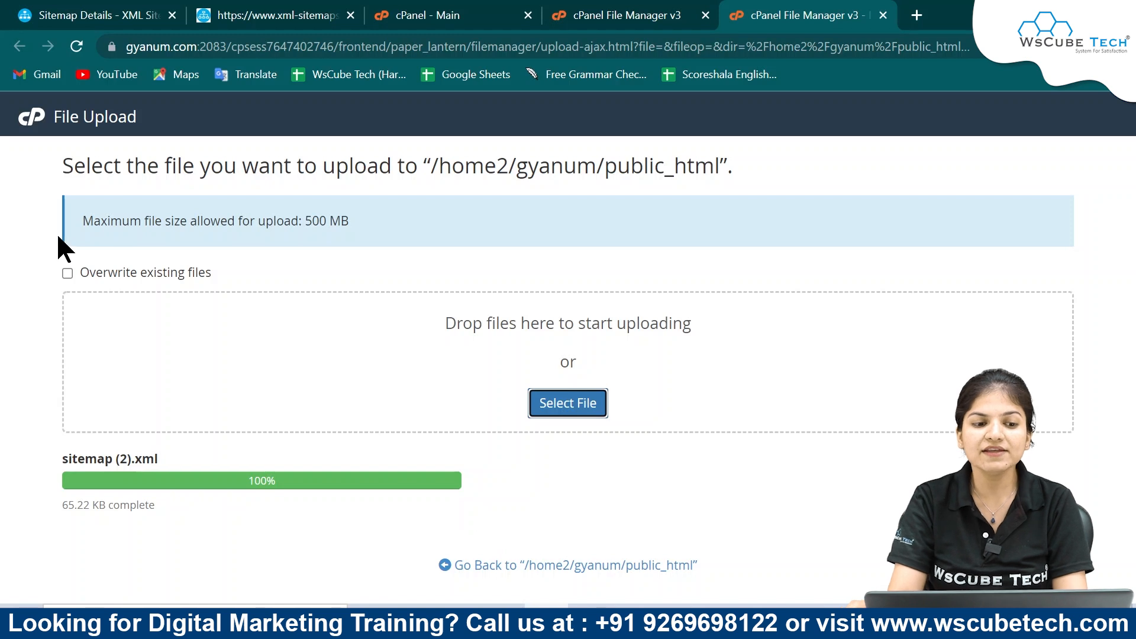
# Step: Allow the upload to overwrite existing files and go back to the public_html folder
pyautogui.click(67, 274)
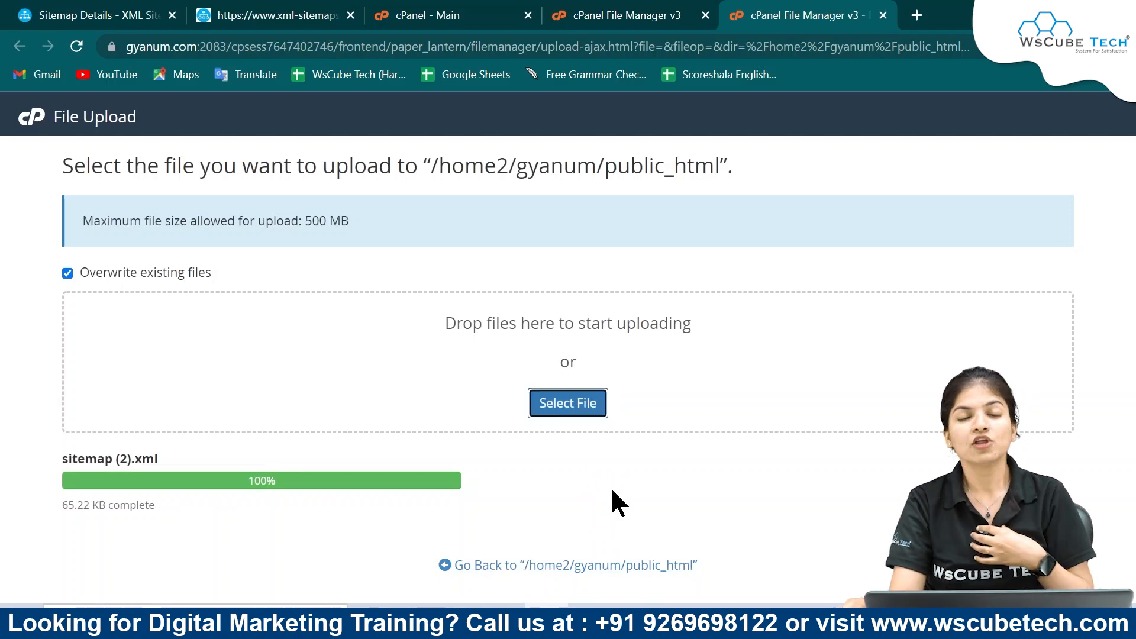
pyautogui.click(580, 566)
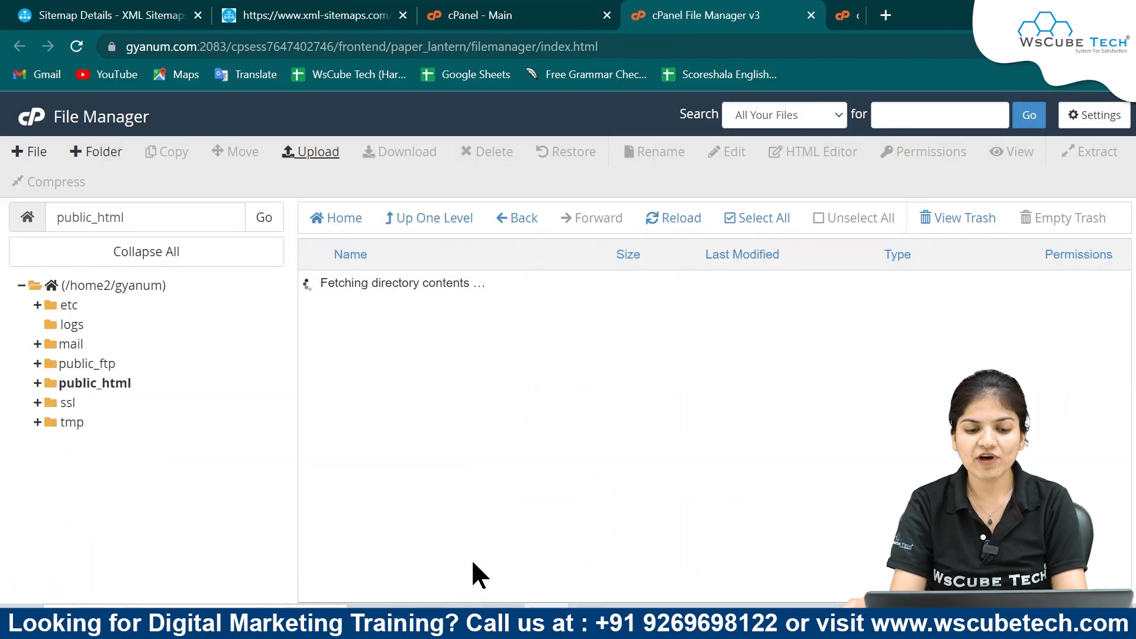
pyautogui.scroll(-3, 584, 418)
pyautogui.scroll(3, 456, 409)
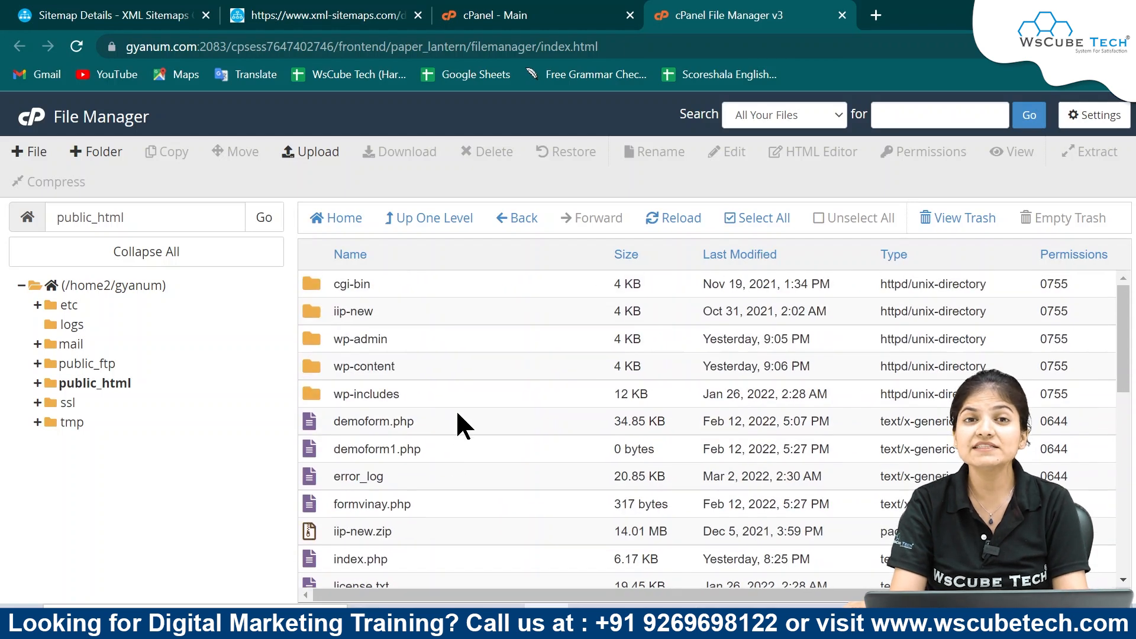
# Step: Rename the uploaded sitemap (2).xml file in public_html to sitemap.xml
pyautogui.scroll(-8, 455, 410)
pyautogui.scroll(4, 410, 476)
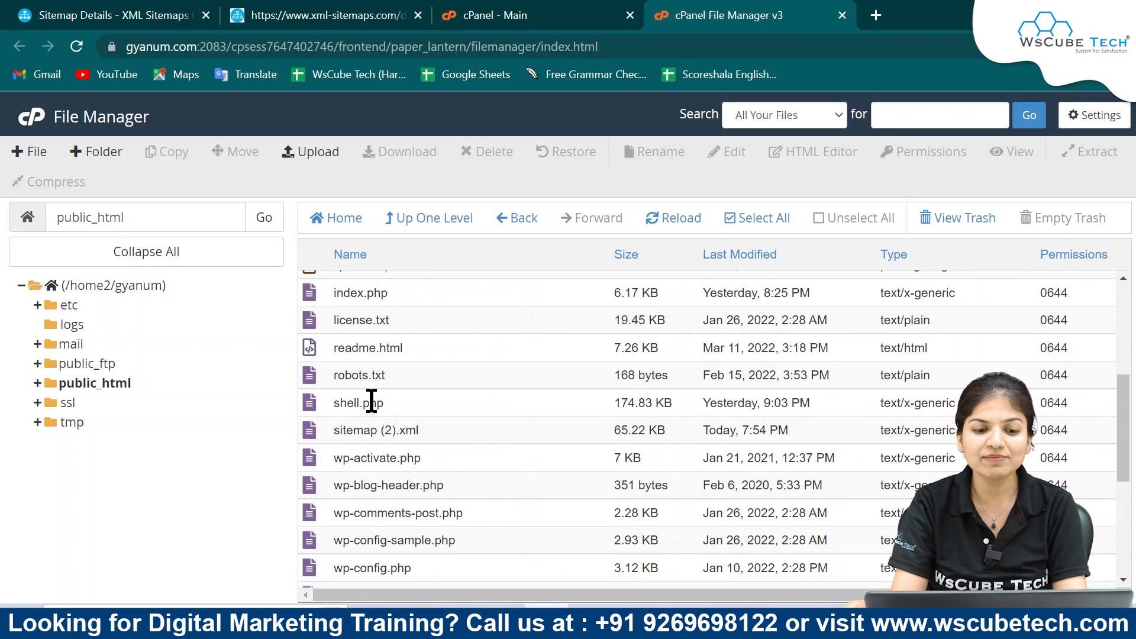
pyautogui.click(431, 430)
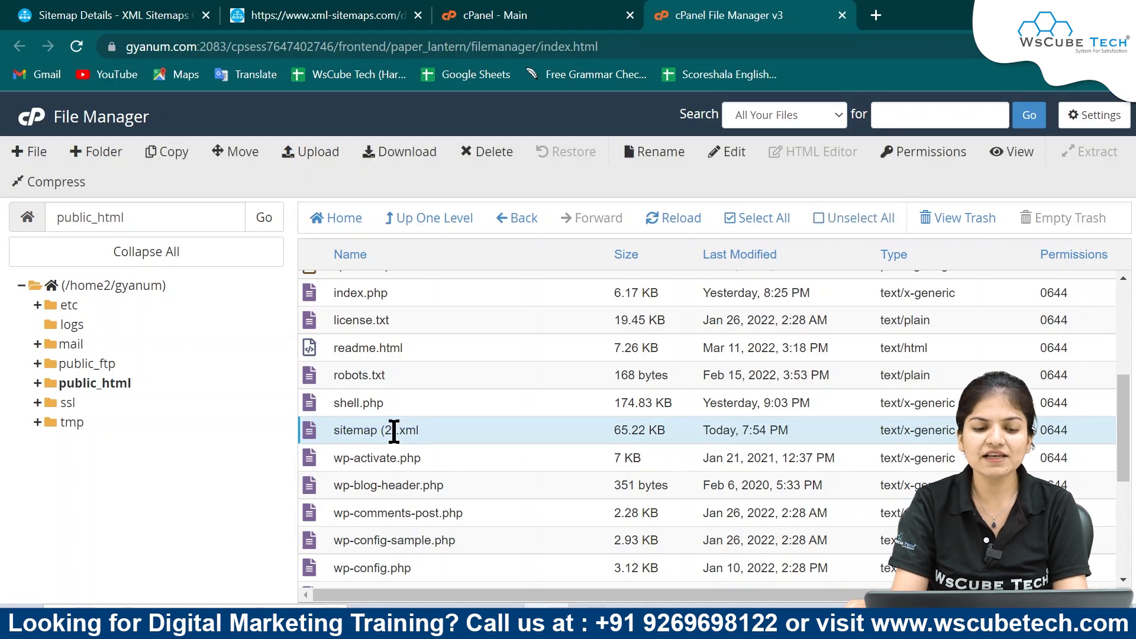
pyautogui.rightClick(394, 434)
pyautogui.doubleClick(371, 431)
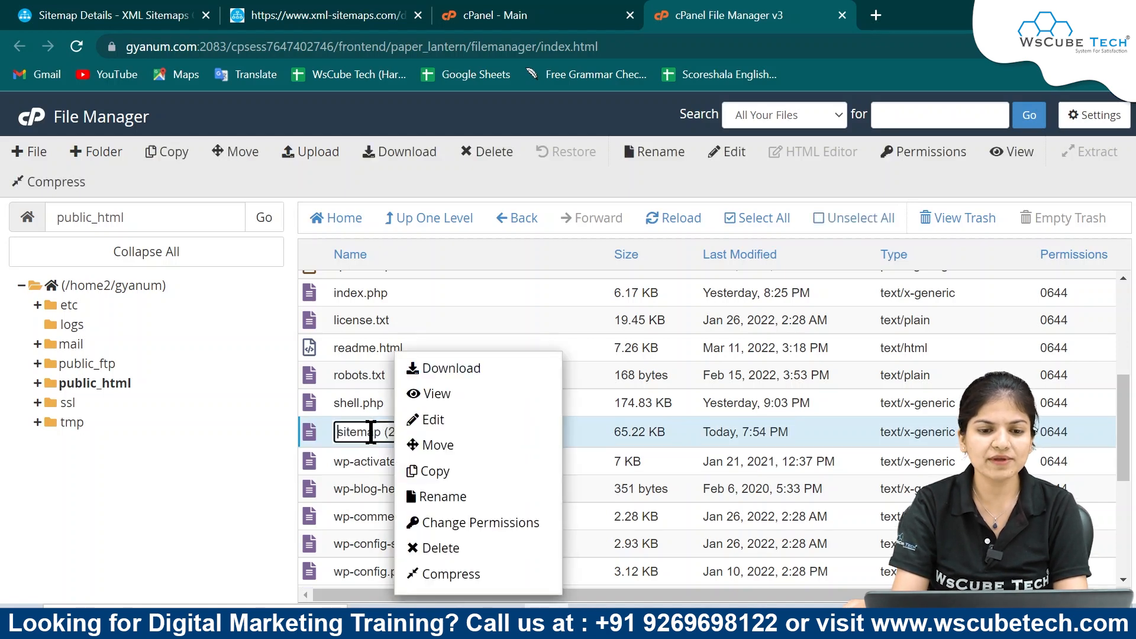
pyautogui.click(652, 153)
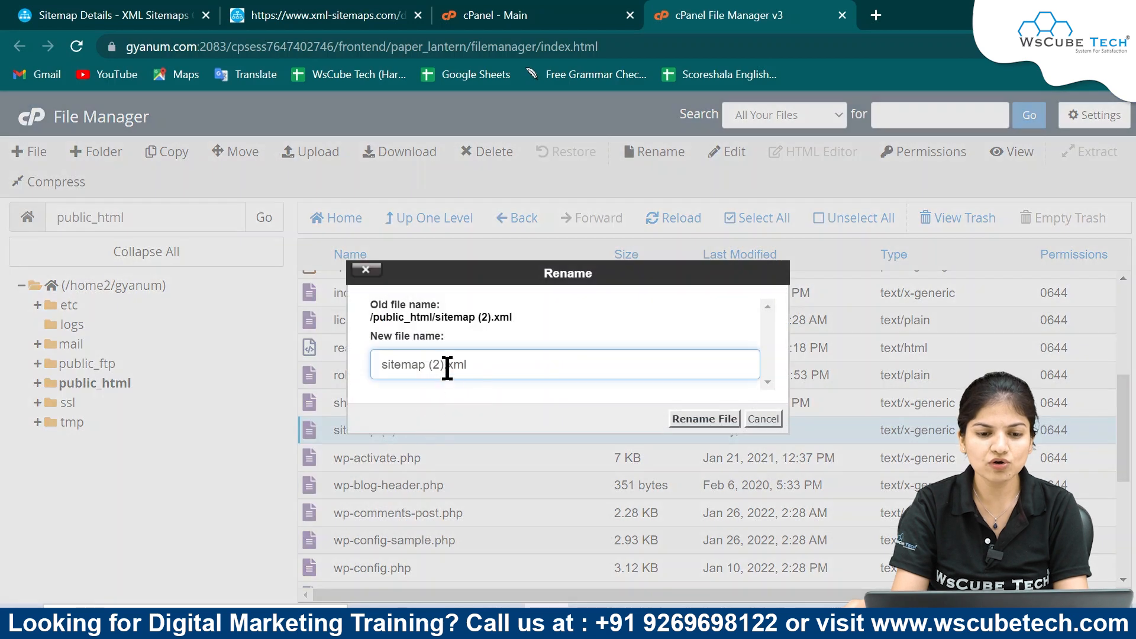
pyautogui.moveTo(445, 365); pyautogui.dragTo(430, 361)
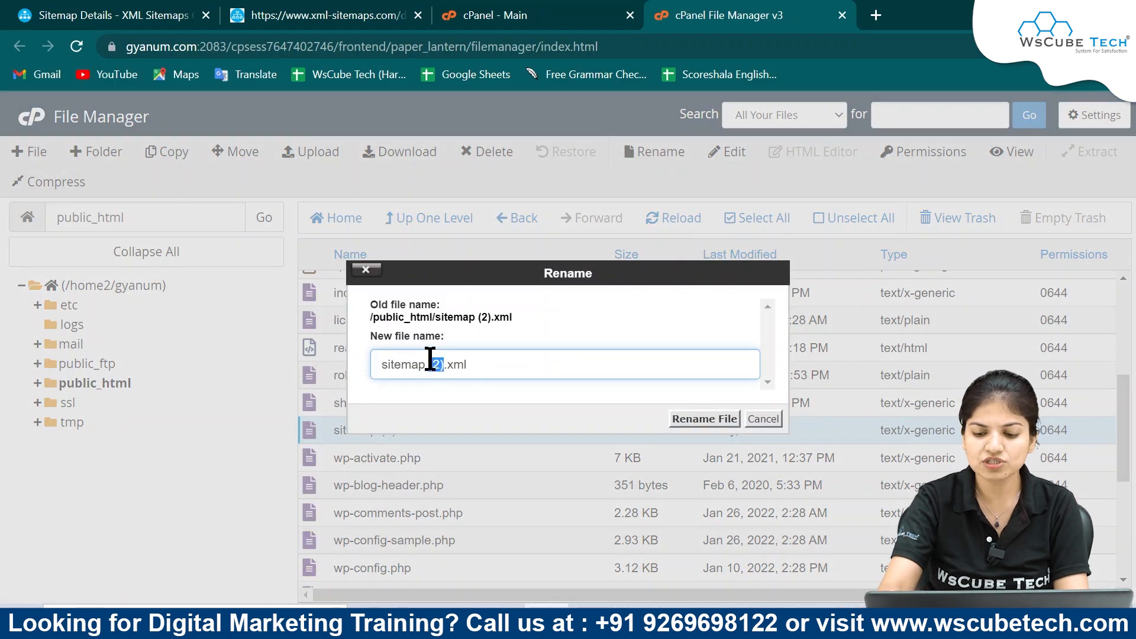
pyautogui.press('BackSpace')
pyautogui.press('BackSpace')
pyautogui.press('BackSpace')
pyautogui.click(703, 418)
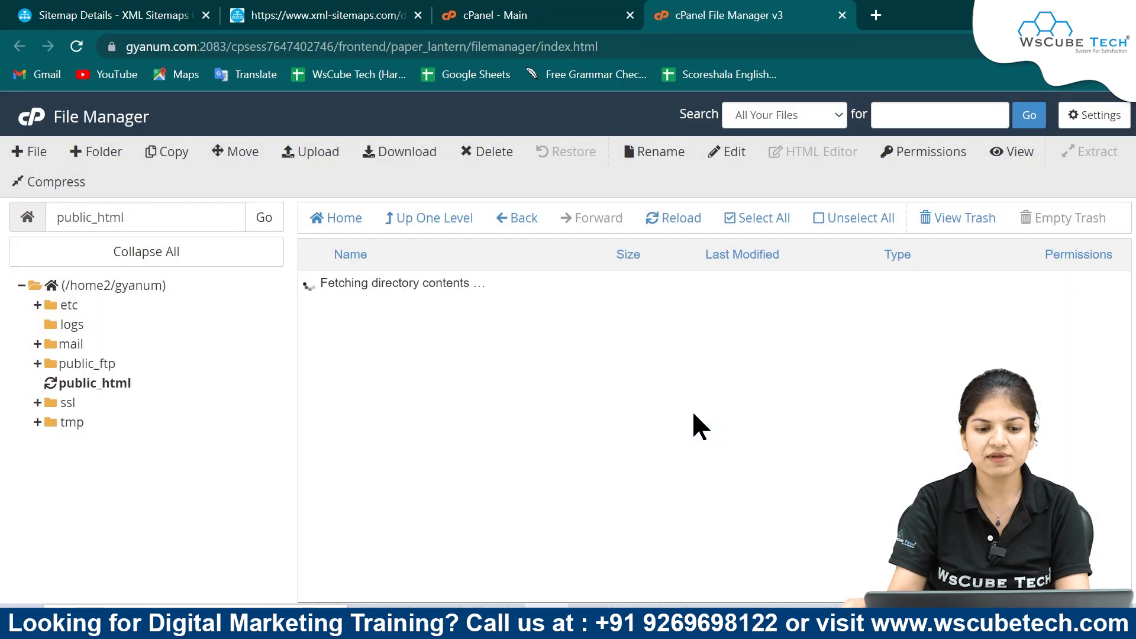
# Step: Look through the public_html file list for the renamed sitemap file
pyautogui.scroll(-3, 387, 529)
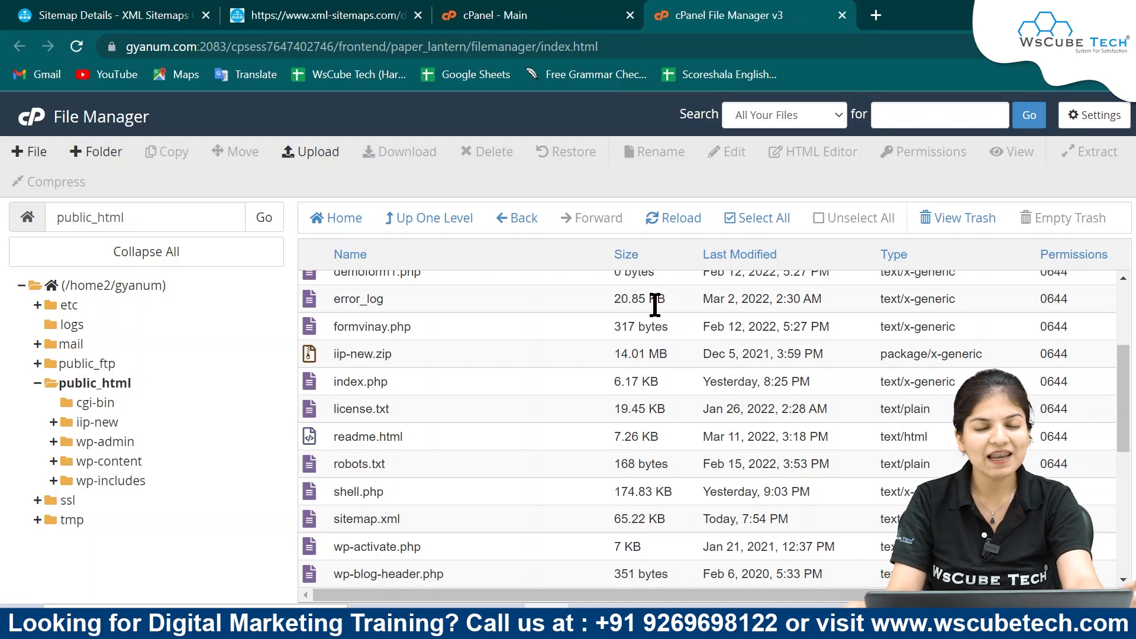
pyautogui.scroll(-4, 662, 402)
pyautogui.scroll(5, 662, 411)
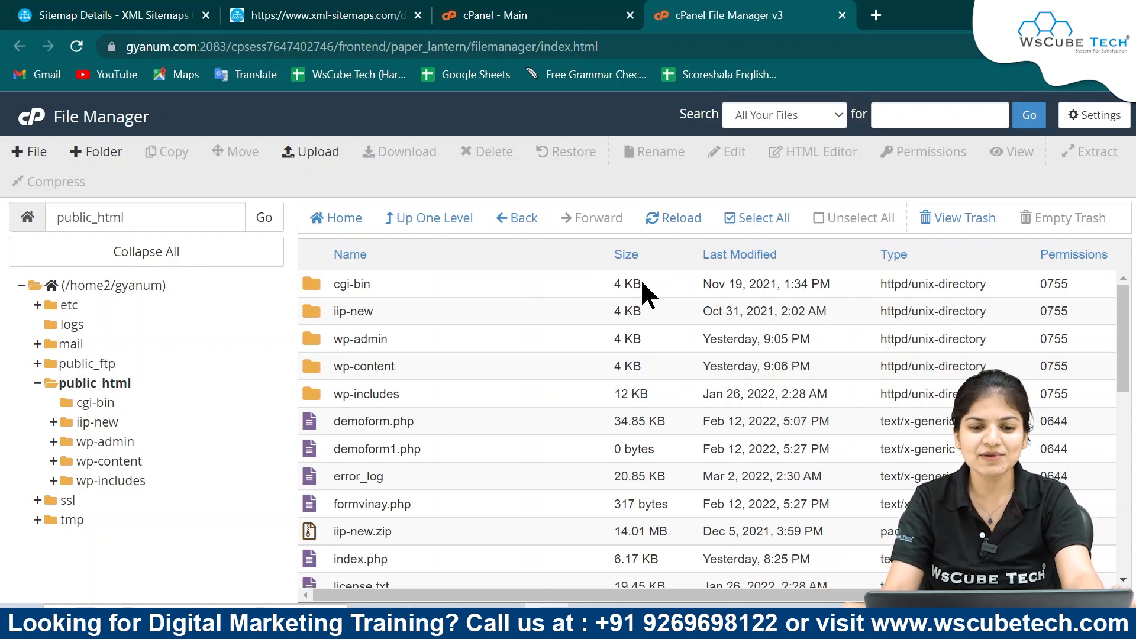
pyautogui.click(322, 224)
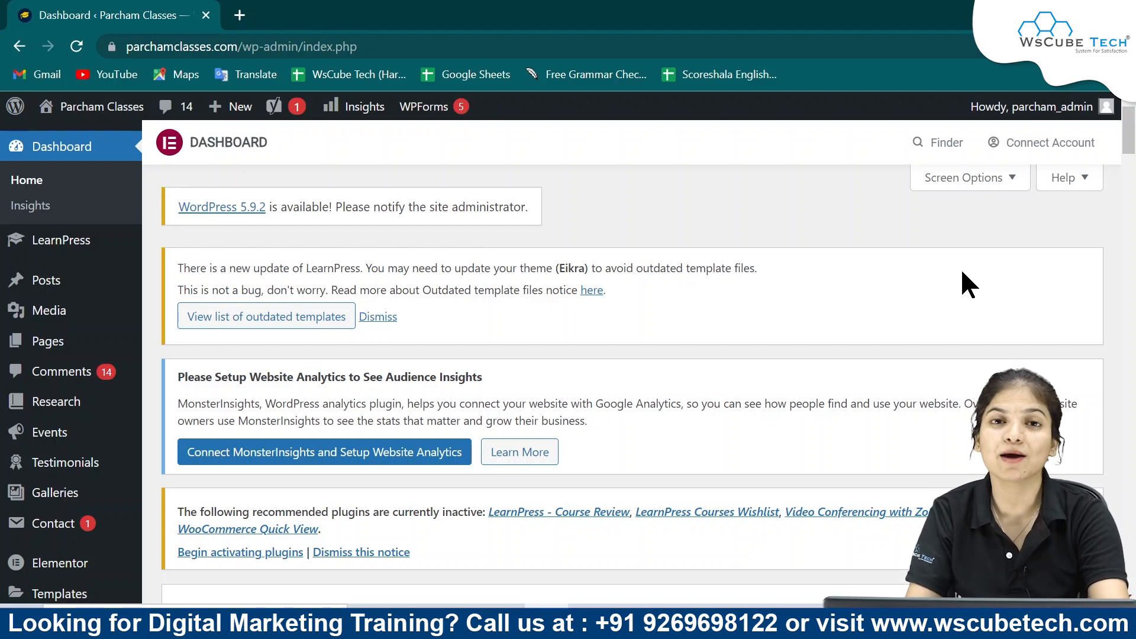
# Step: Open the installed plugins list in the Parcham Classes WordPress admin and look for the Yoast SEO plugin
pyautogui.scroll(-6, 157, 456)
pyautogui.moveTo(99, 464)
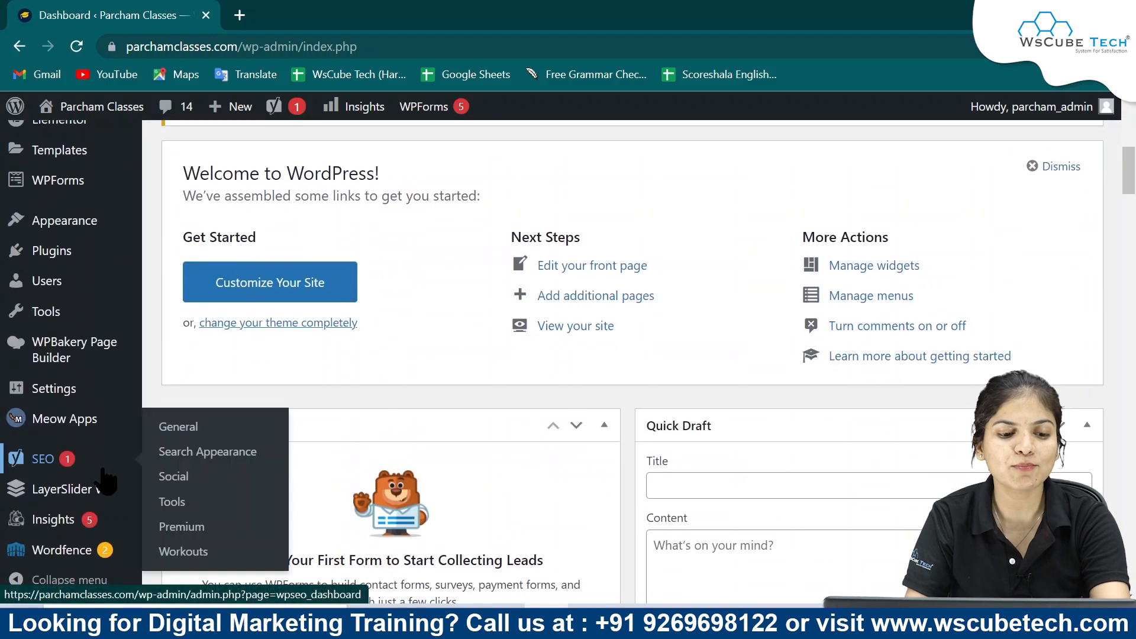
pyautogui.scroll(-3, 35, 509)
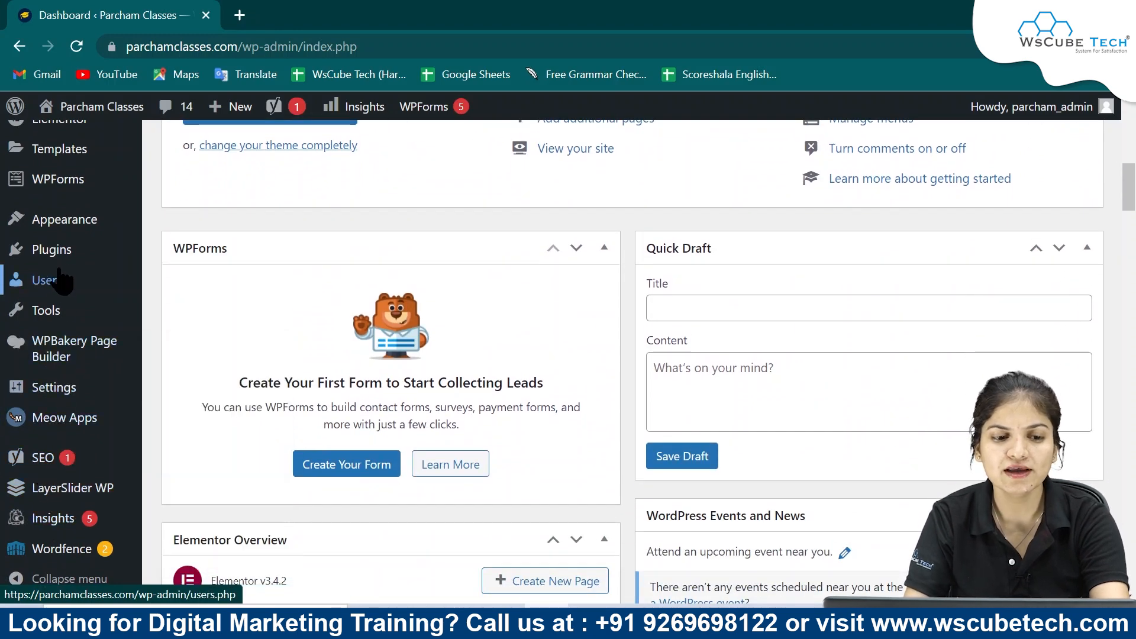
pyautogui.click(62, 252)
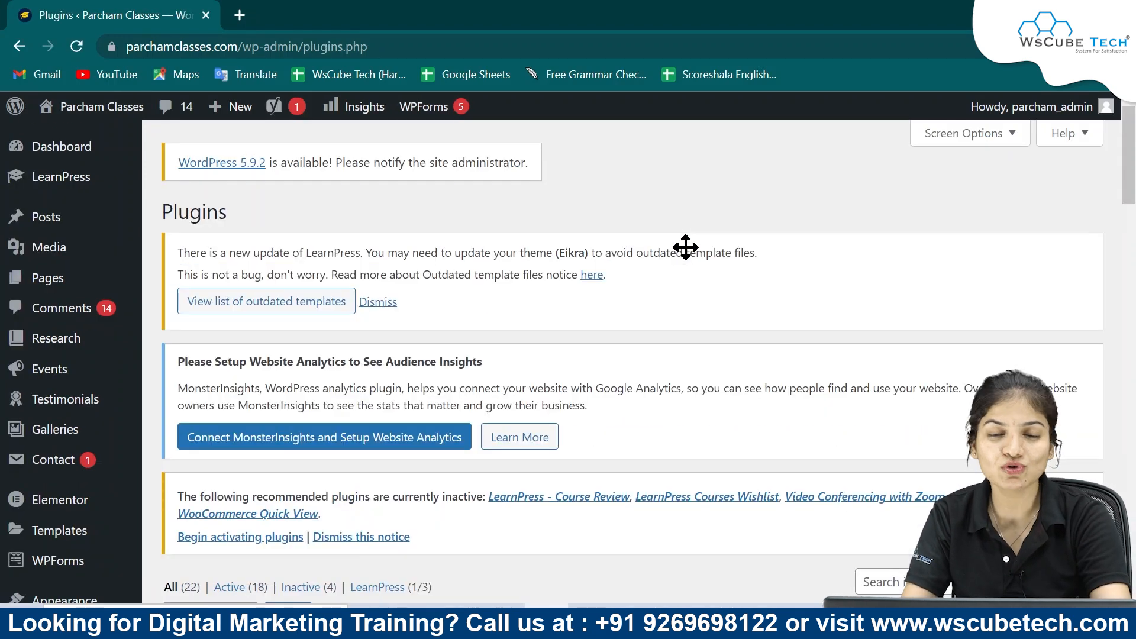
pyautogui.scroll(-15, 701, 383)
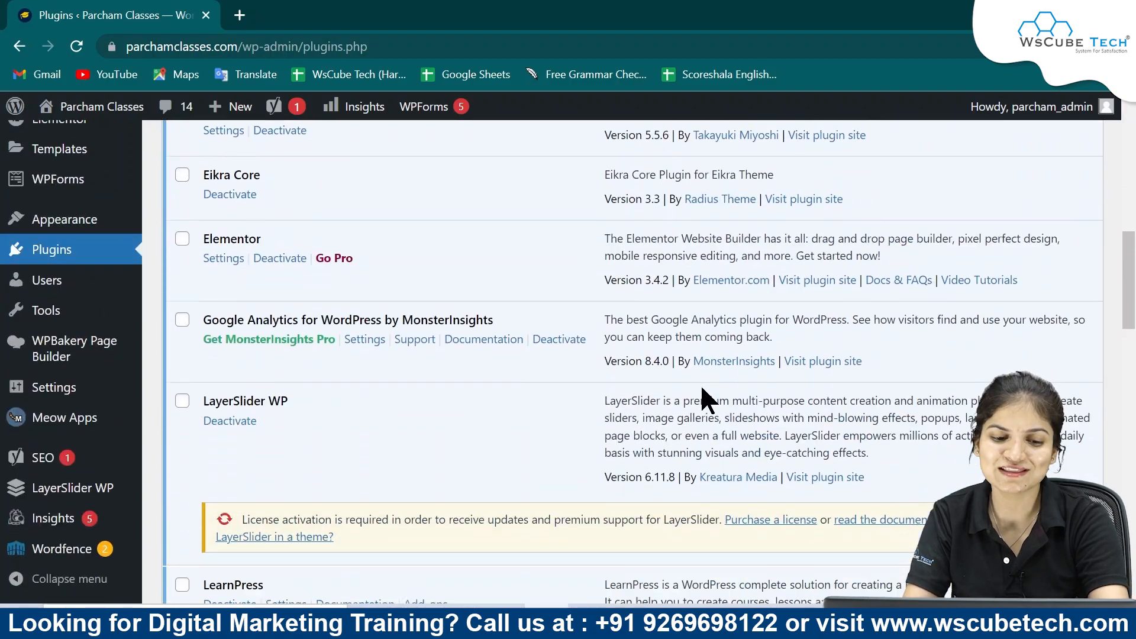
pyautogui.scroll(-12, 698, 391)
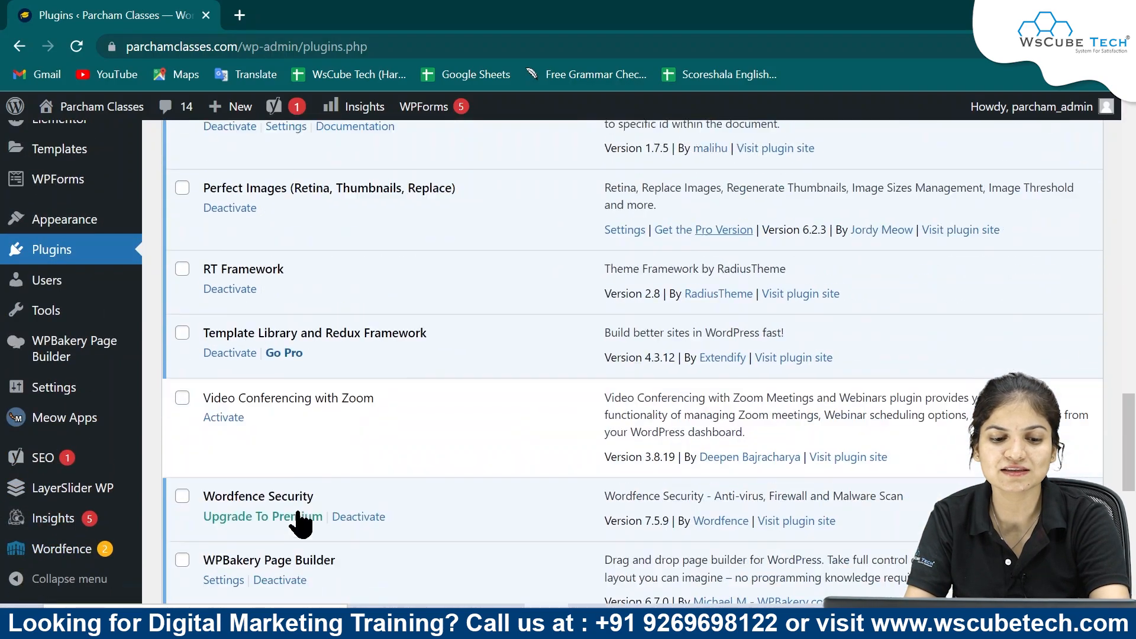
pyautogui.scroll(-4, 297, 513)
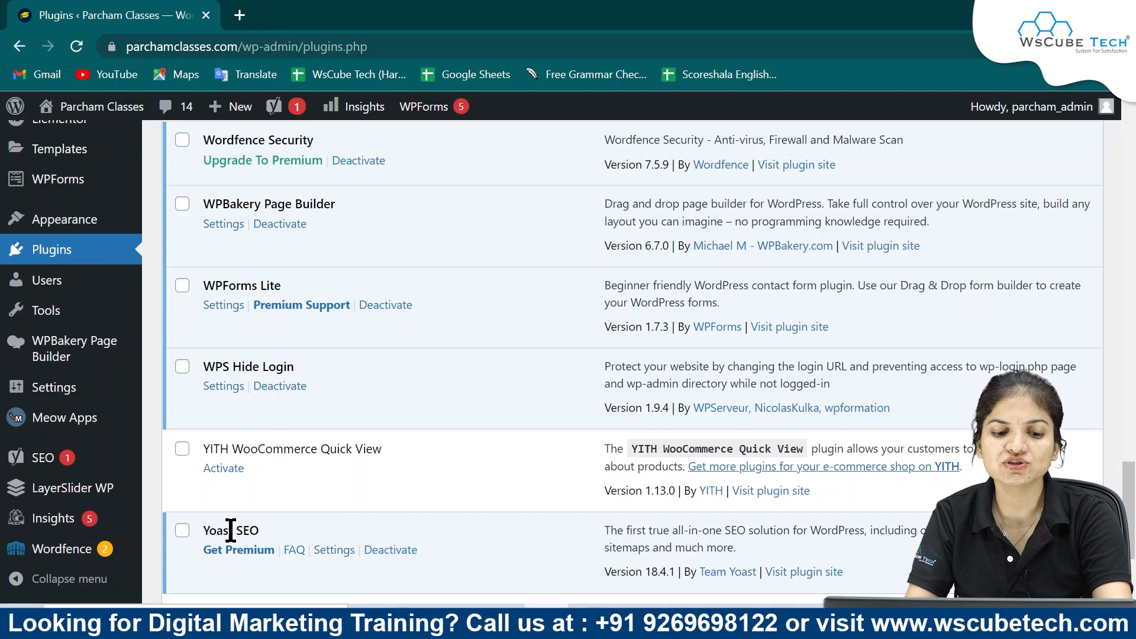
pyautogui.scroll(-3, 199, 489)
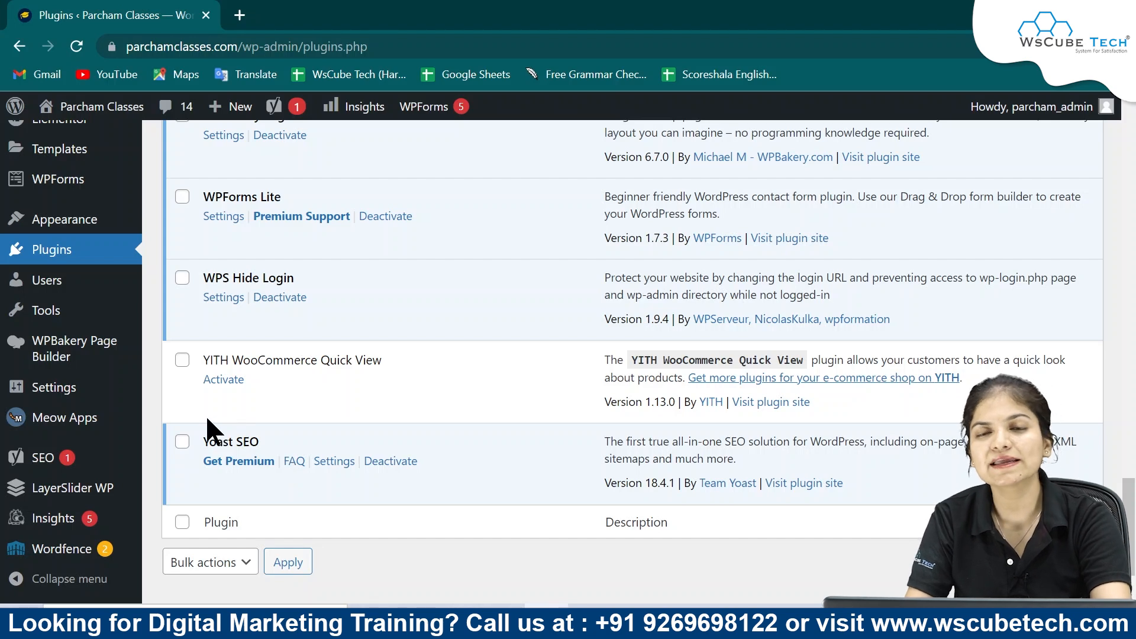
pyautogui.scroll(-1, 59, 349)
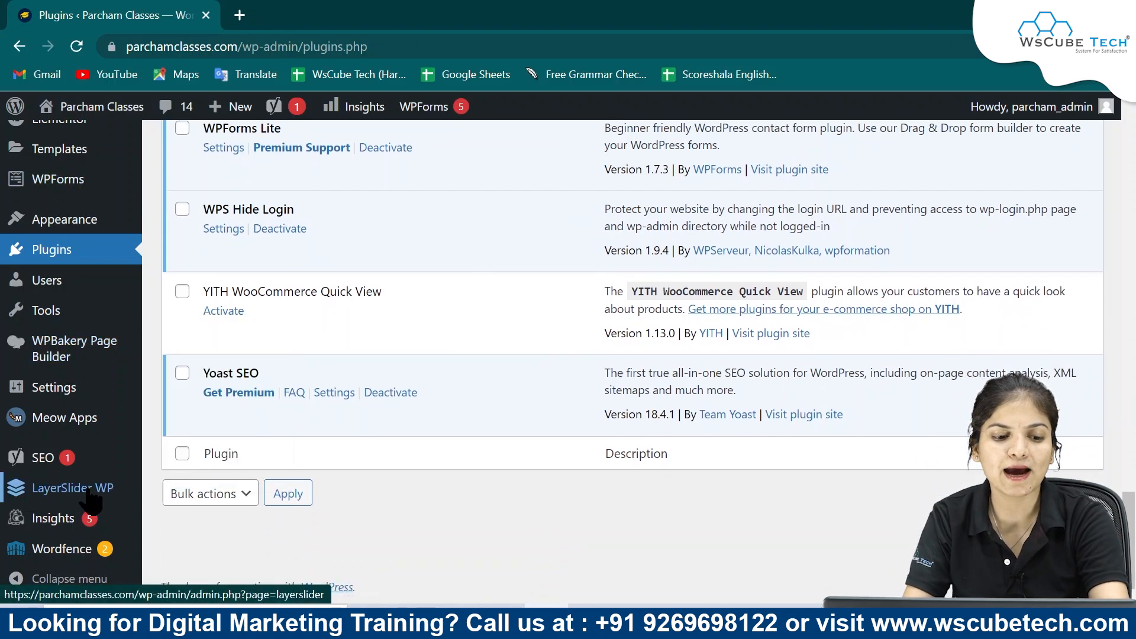
# Step: Open the General settings of the Yoast SEO plugin
pyautogui.moveTo(51, 468)
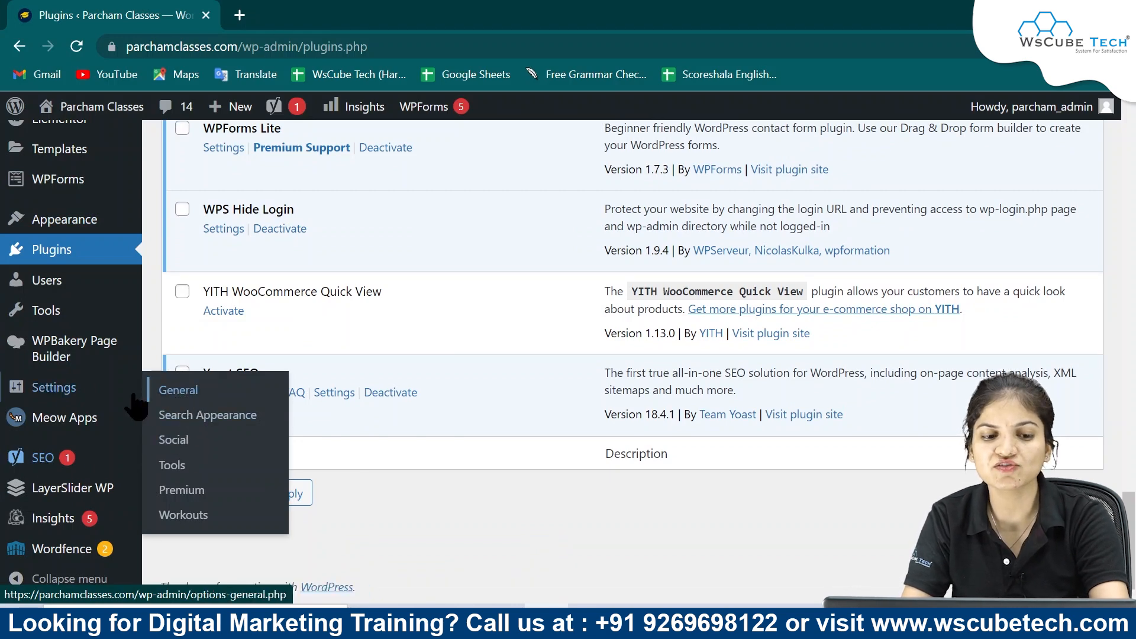
pyautogui.moveTo(65, 387)
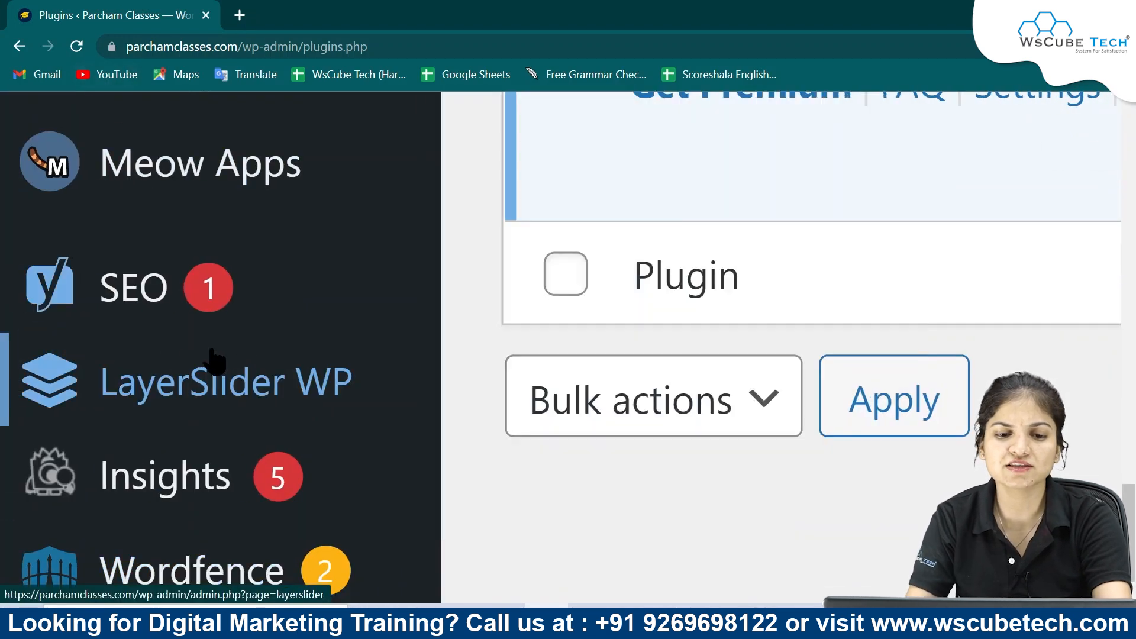
pyautogui.moveTo(160, 302)
pyautogui.scroll(2, 521, 319)
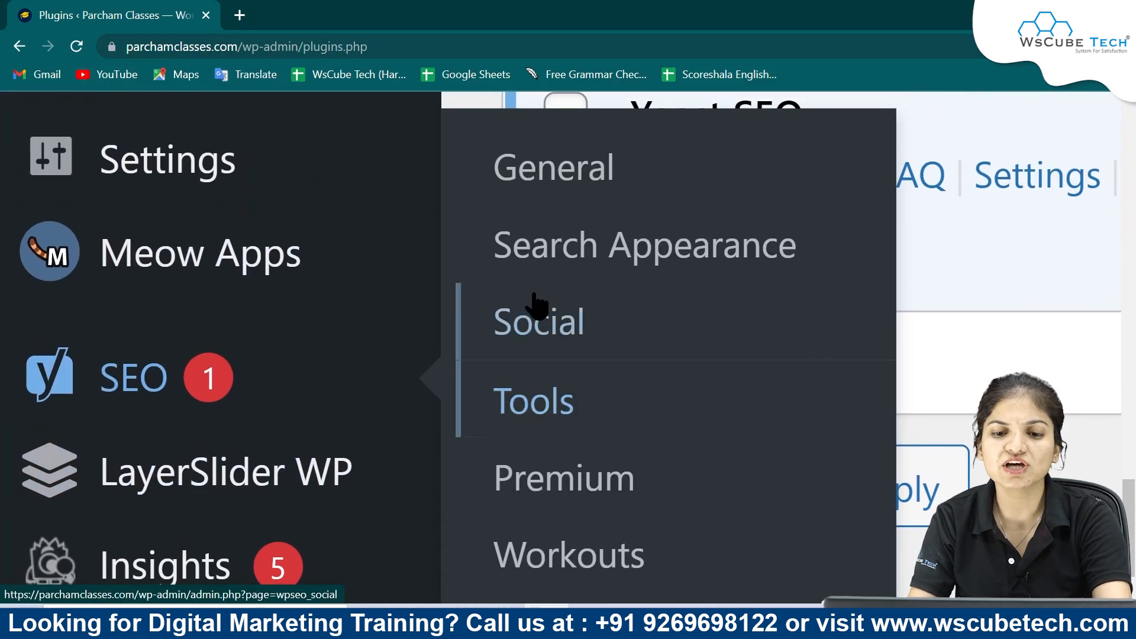
pyautogui.click(580, 183)
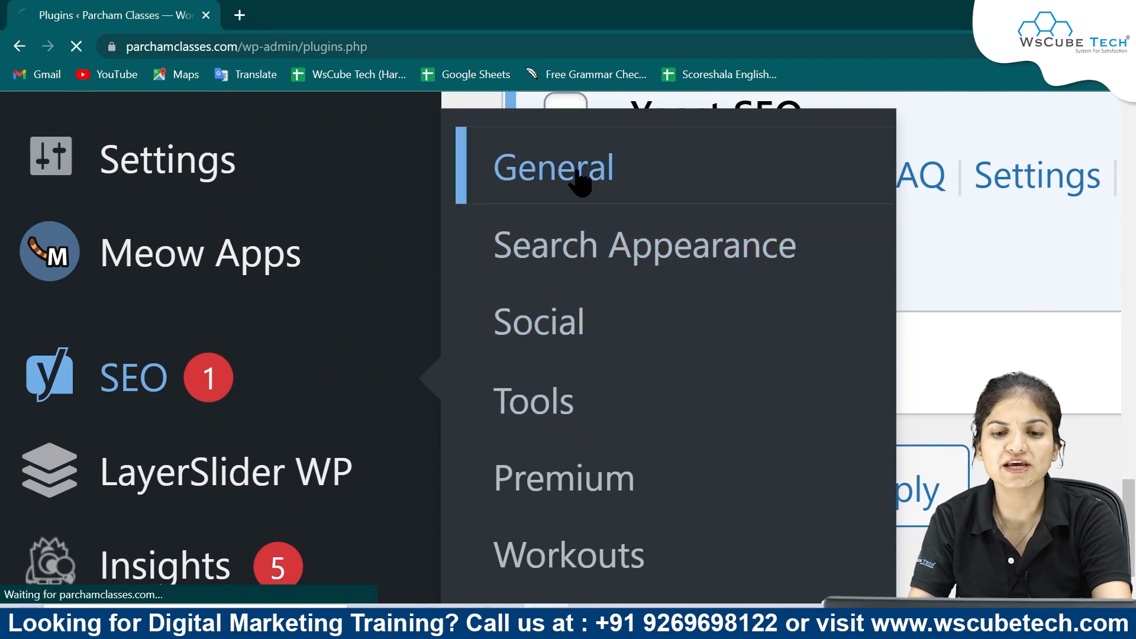
# Step: Open the Yoast SEO feature settings and find the XML sitemaps option
pyautogui.scroll(-5, 444, 285)
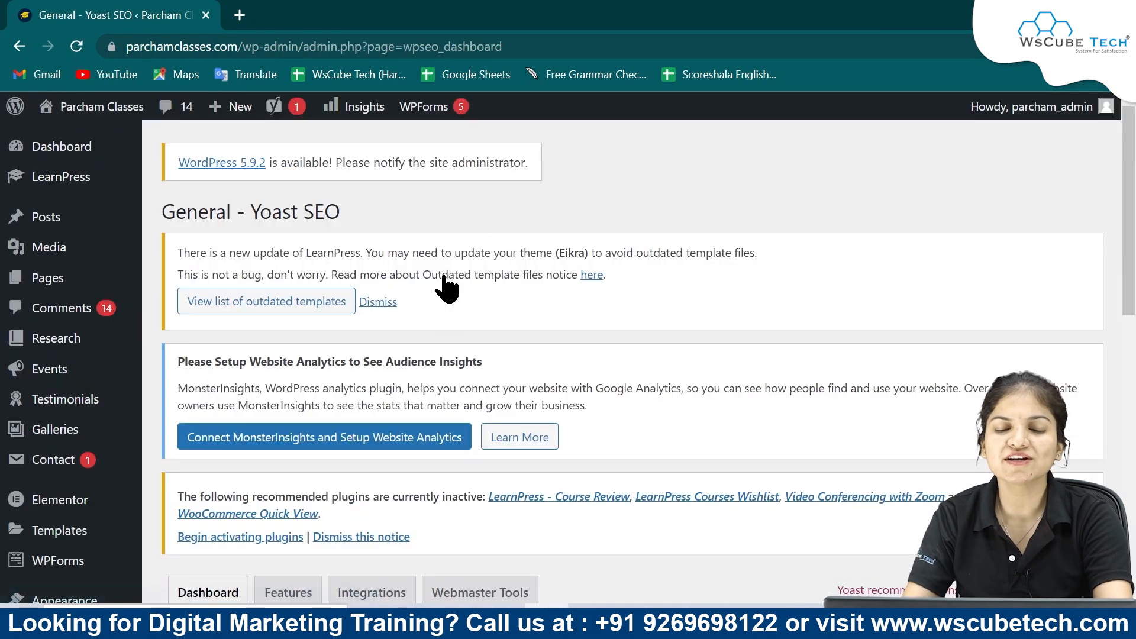
pyautogui.scroll(-3, 355, 367)
pyautogui.scroll(3, 532, 406)
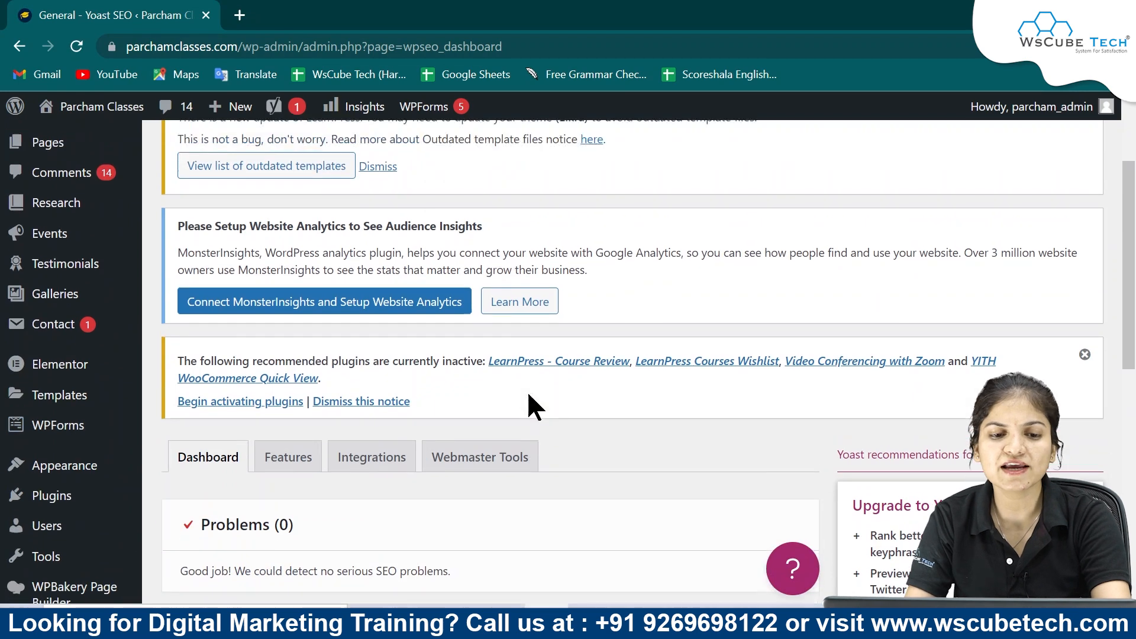
pyautogui.scroll(-3, 391, 410)
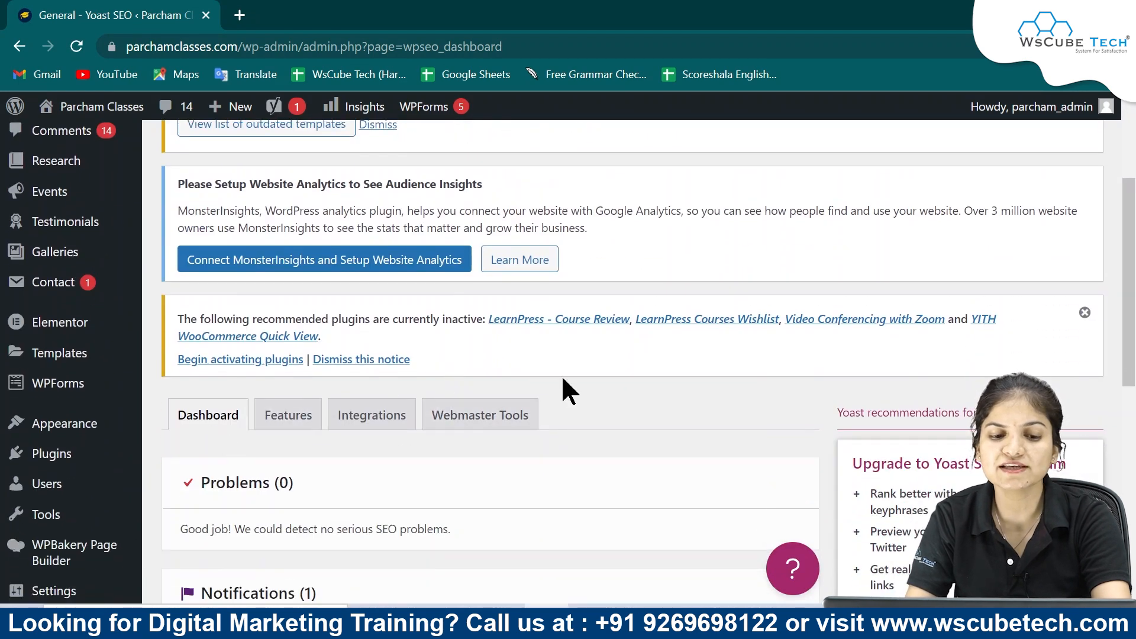
pyautogui.click(278, 424)
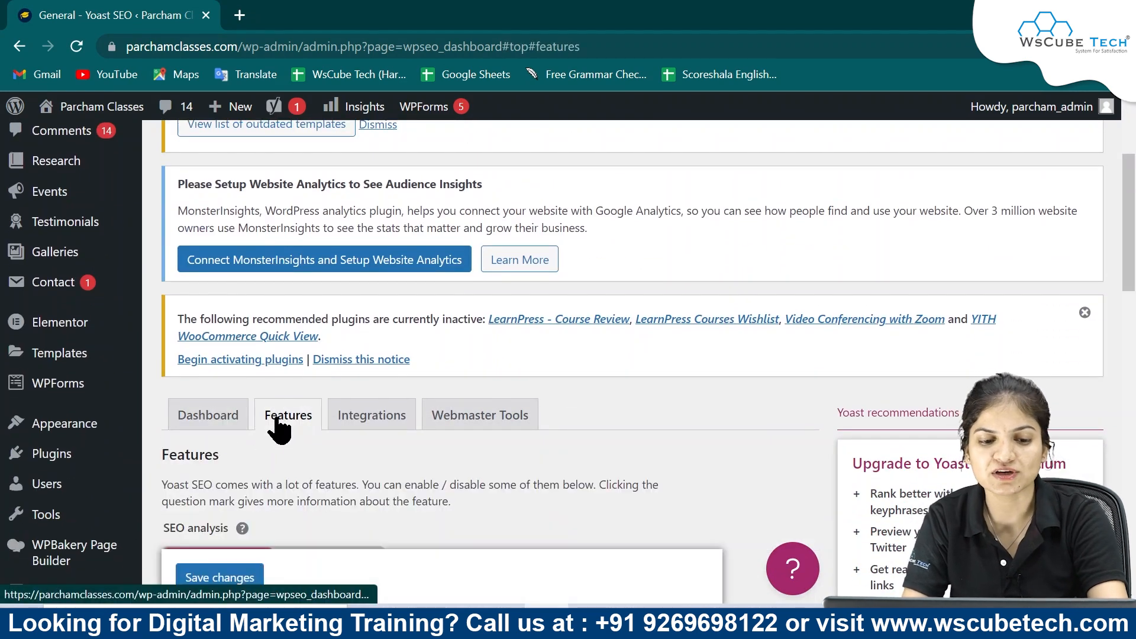
pyautogui.scroll(-6, 320, 426)
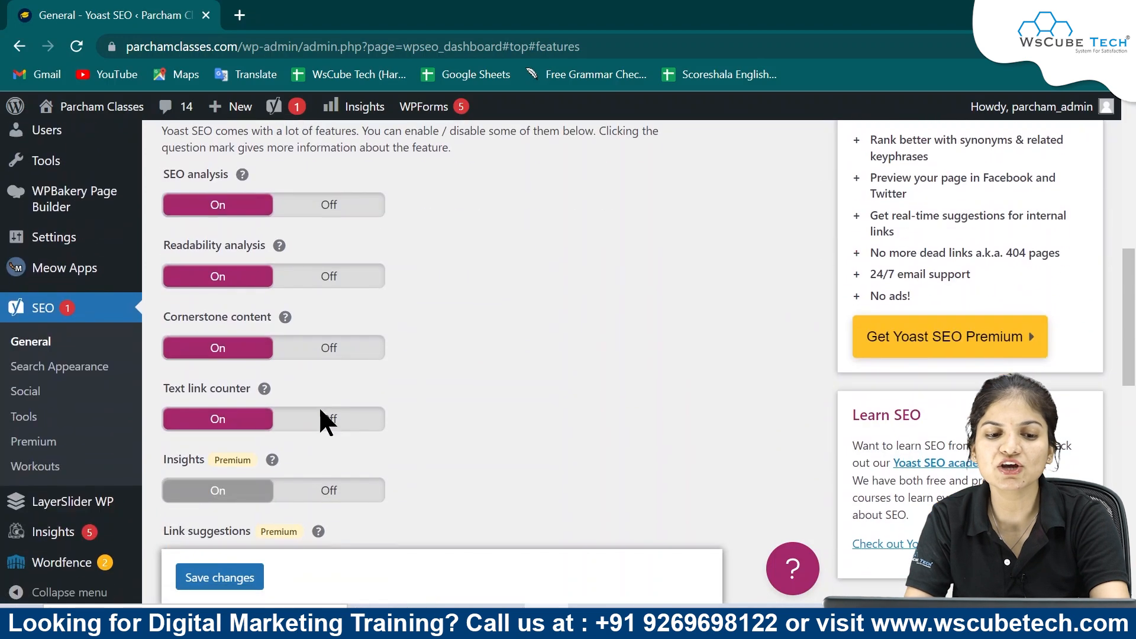
pyautogui.scroll(-3, 215, 459)
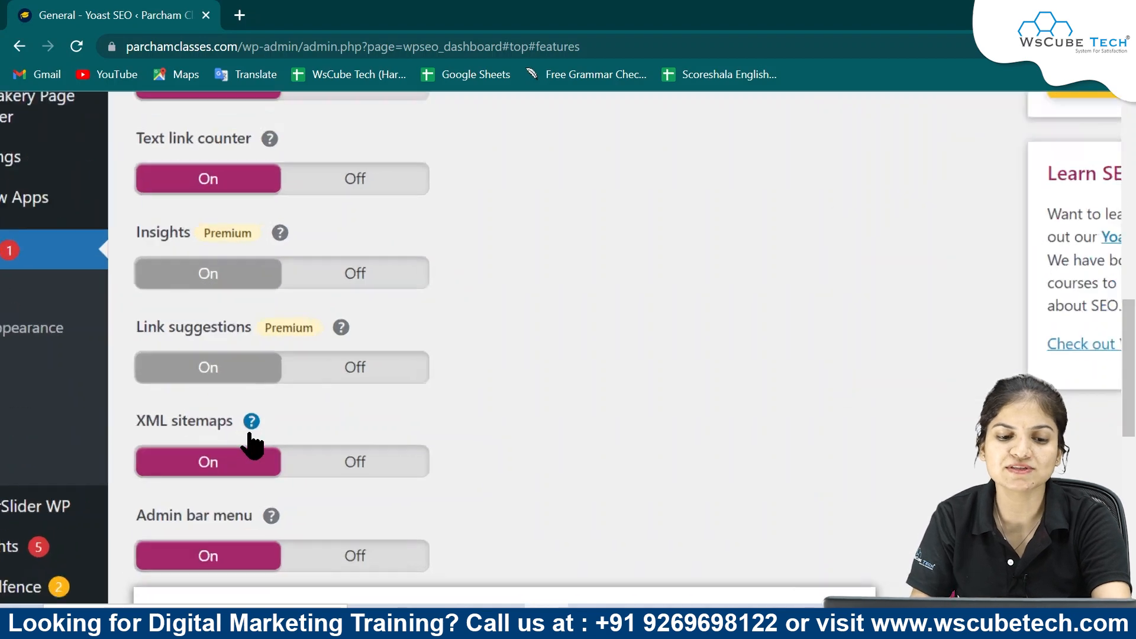
pyautogui.hscroll(-3, 251, 444)
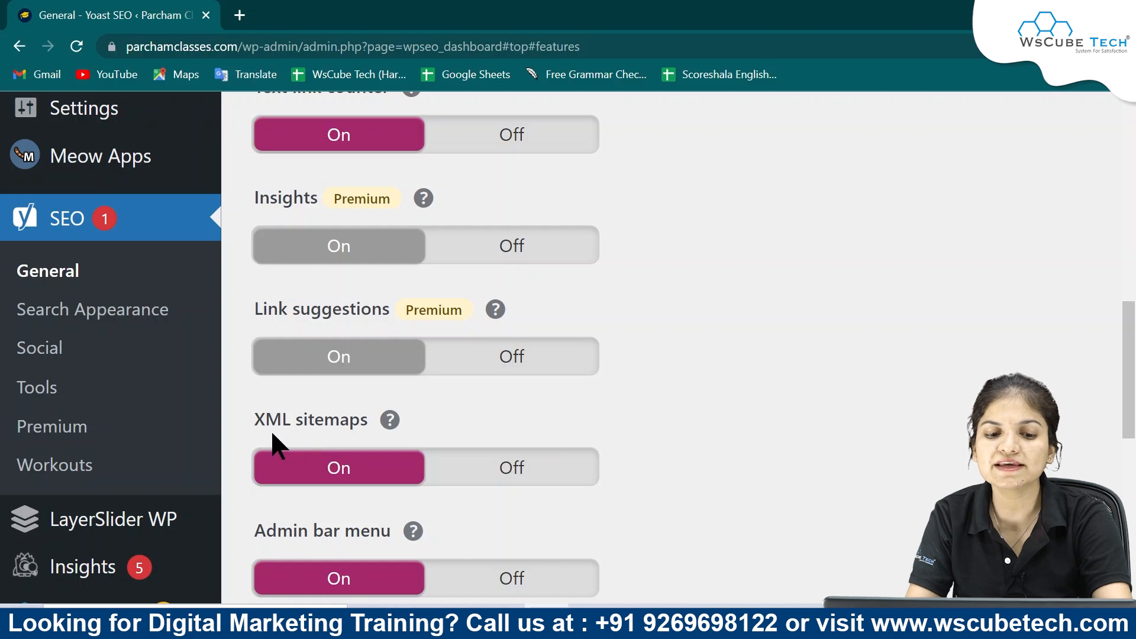
# Step: Switch the XML sitemaps feature off and back on, and save the changes
pyautogui.click(503, 473)
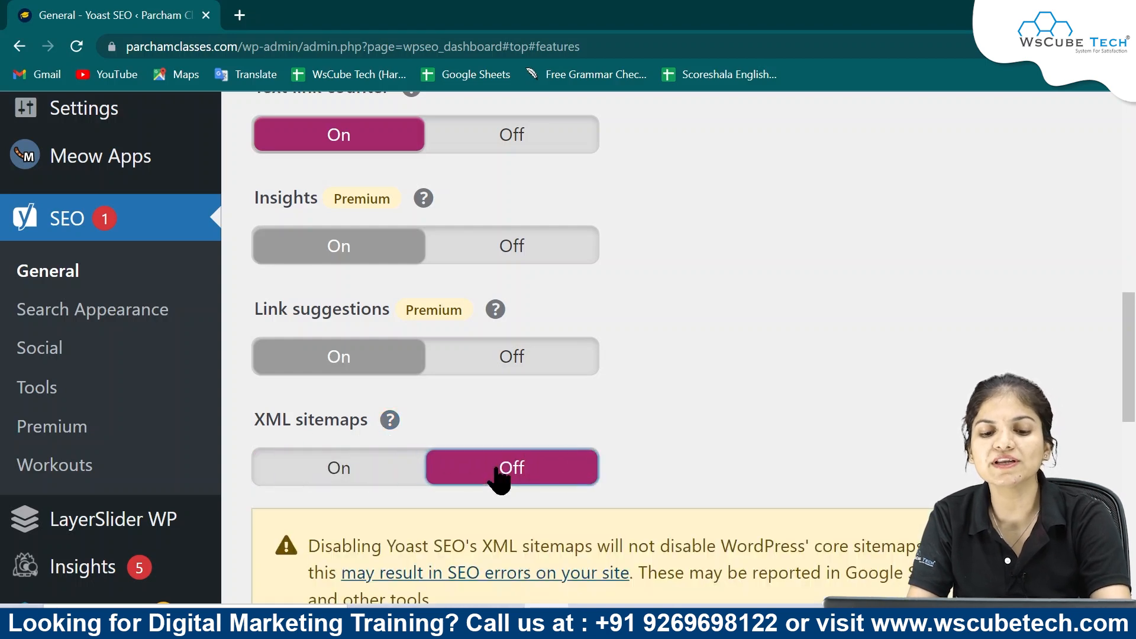
pyautogui.click(343, 474)
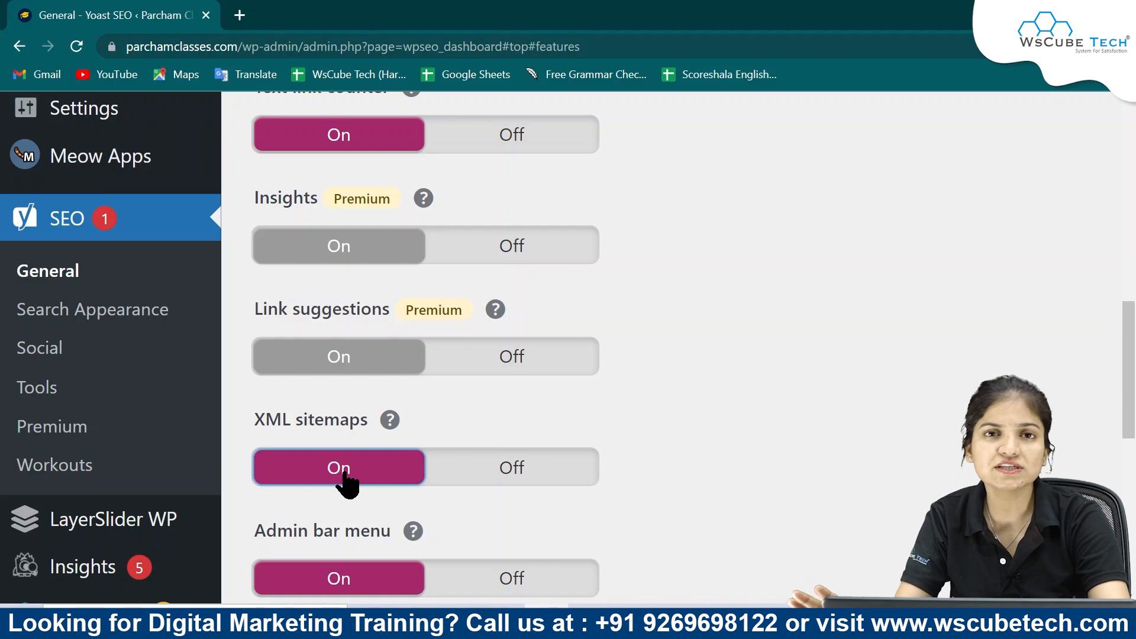
pyautogui.scroll(-1, 346, 484)
pyautogui.hotkey('ctrl', '0')
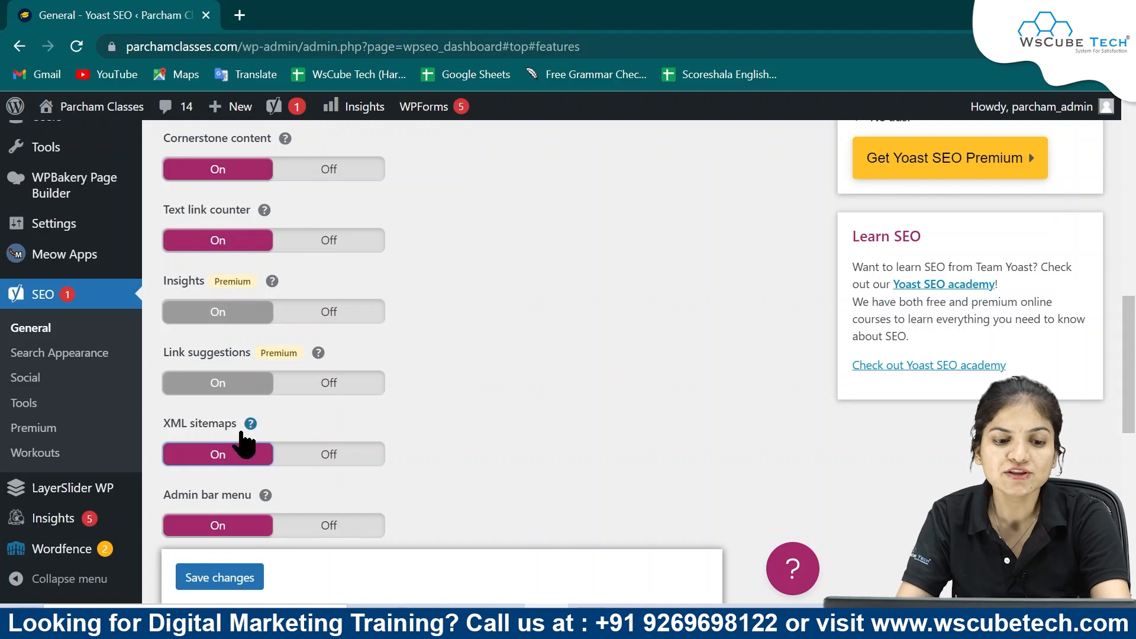
pyautogui.click(227, 591)
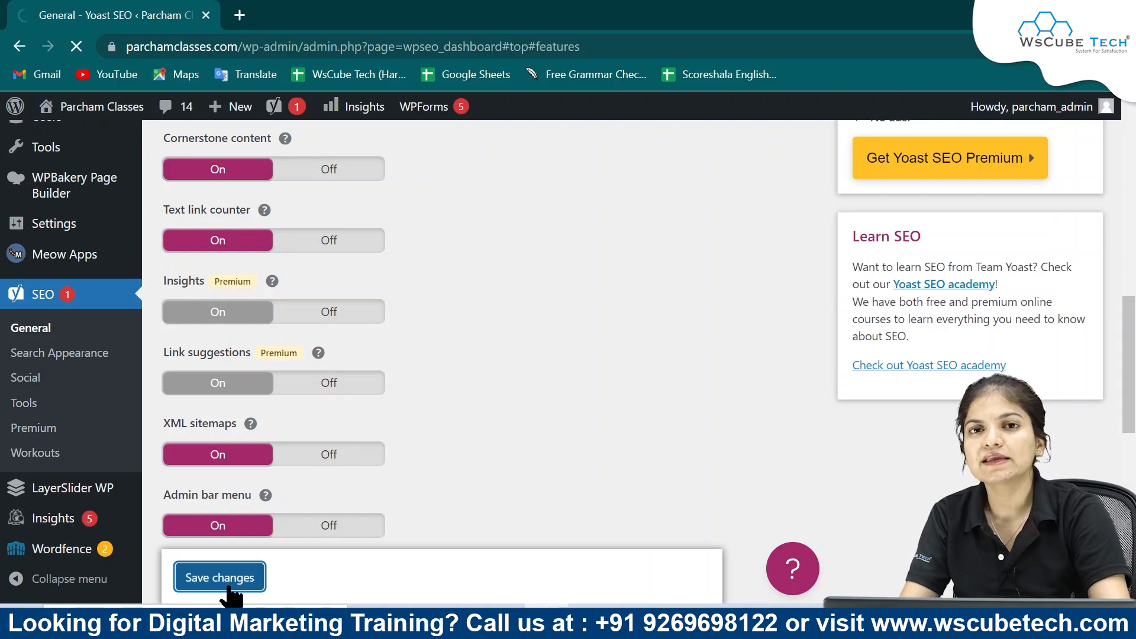
# Step: Look over the Yoast SEO feature settings again and save them once more
pyautogui.scroll(-5, 594, 420)
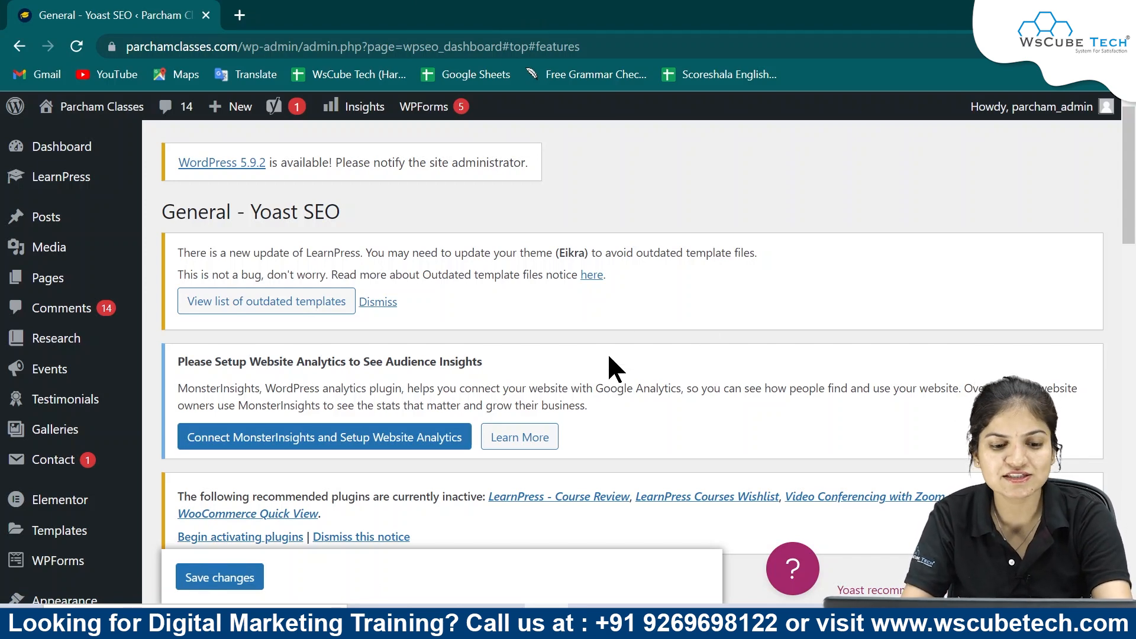
pyautogui.scroll(-6, 641, 354)
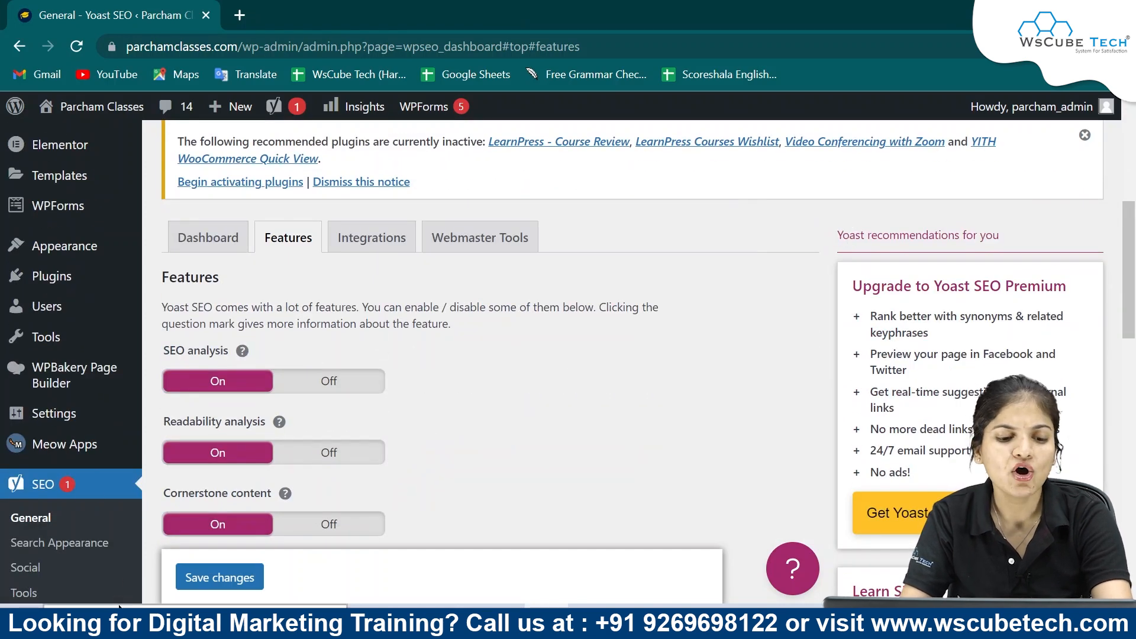
pyautogui.click(202, 583)
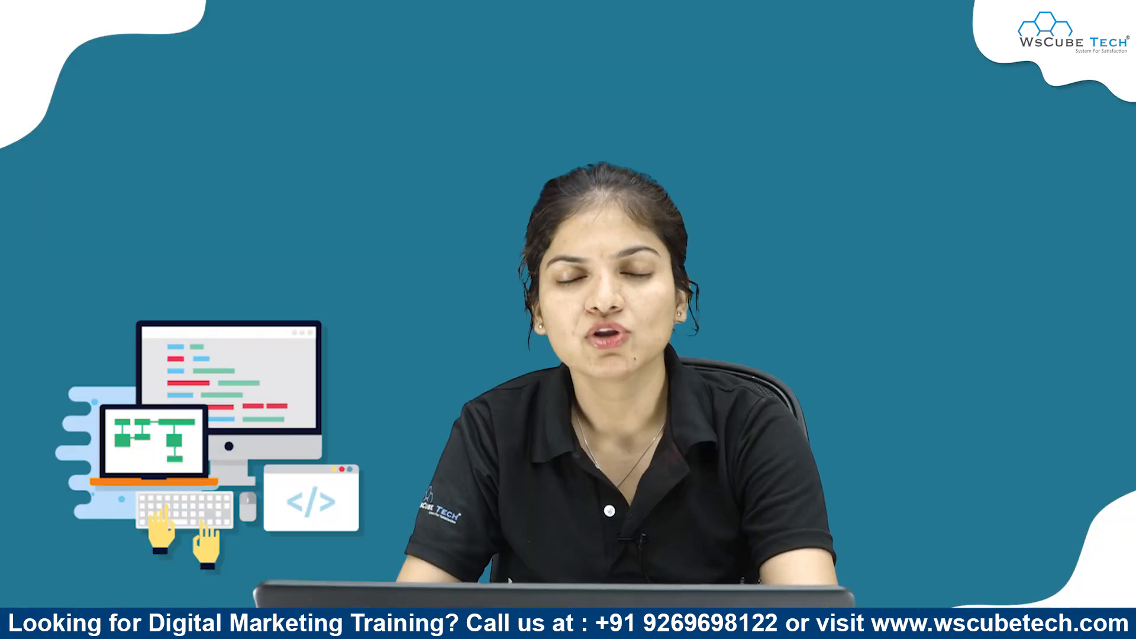